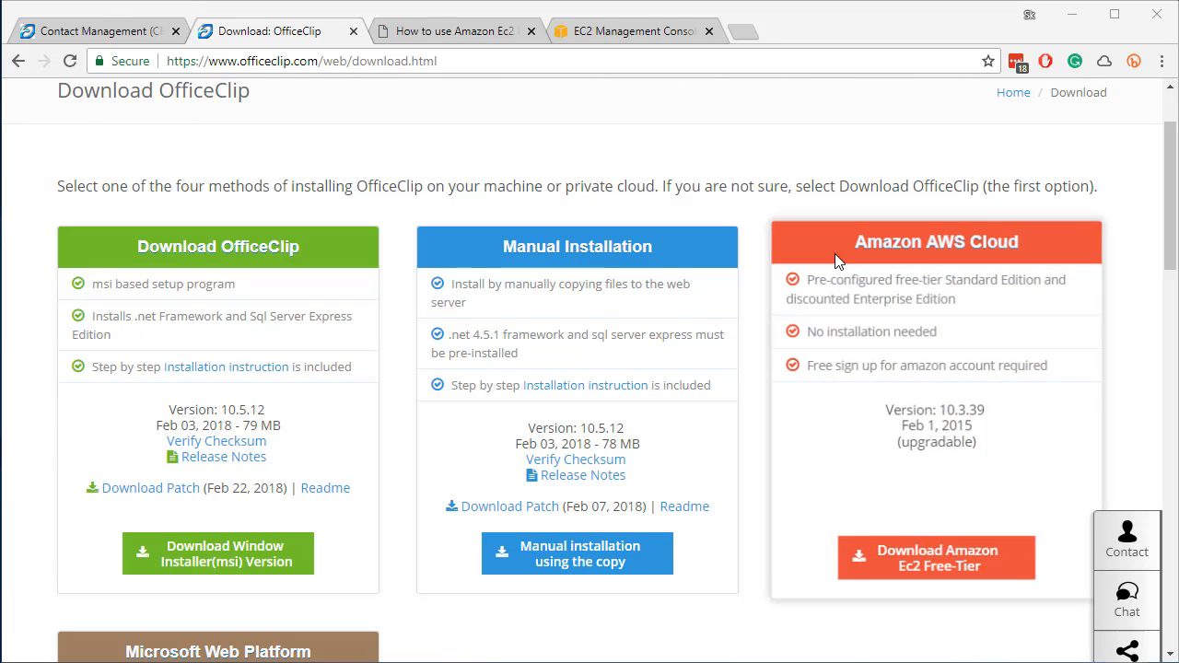
Open the OfficeClip Suite listing on AWS Marketplace
left_click(950, 577)
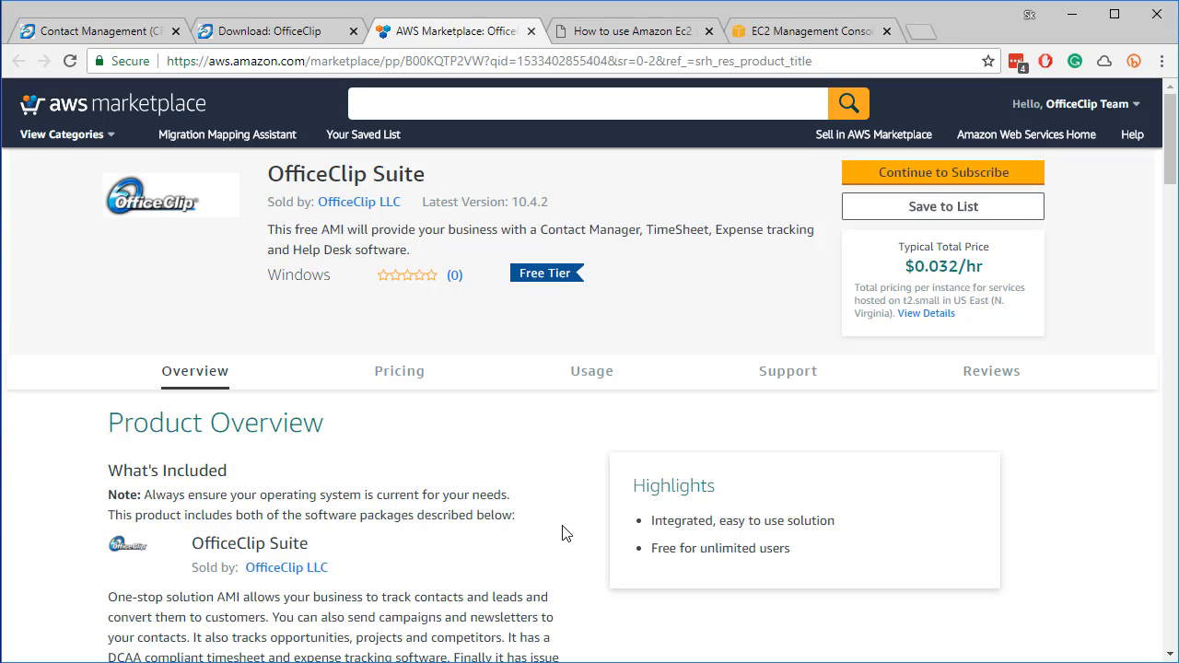
left_click_drag(1170, 131, 1171, 360)
scroll(726, 386, "up", 2)
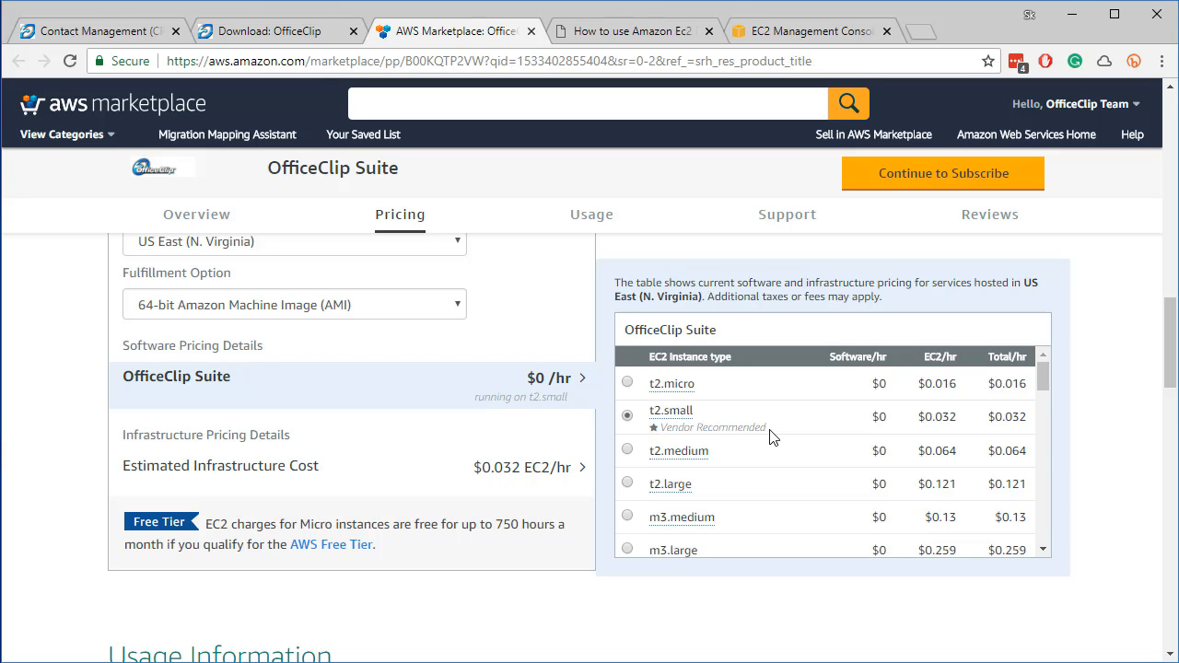
Price the suite on the t2.micro instance type and display its usage instructions
mouse_move(686, 384)
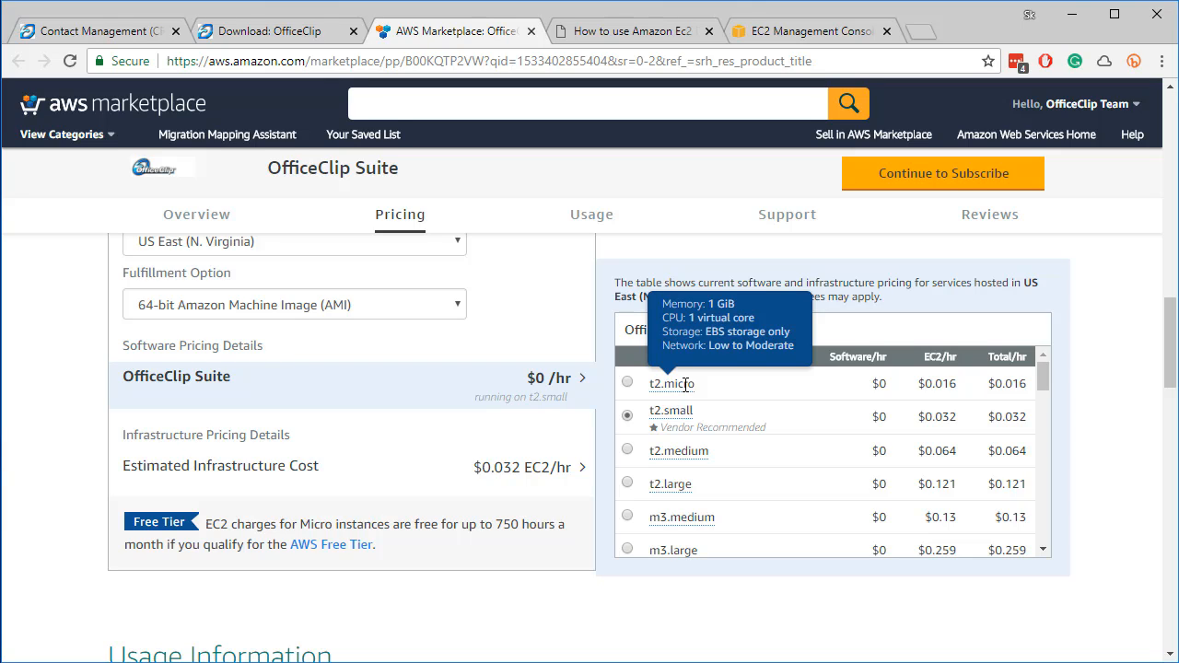
left_click(627, 382)
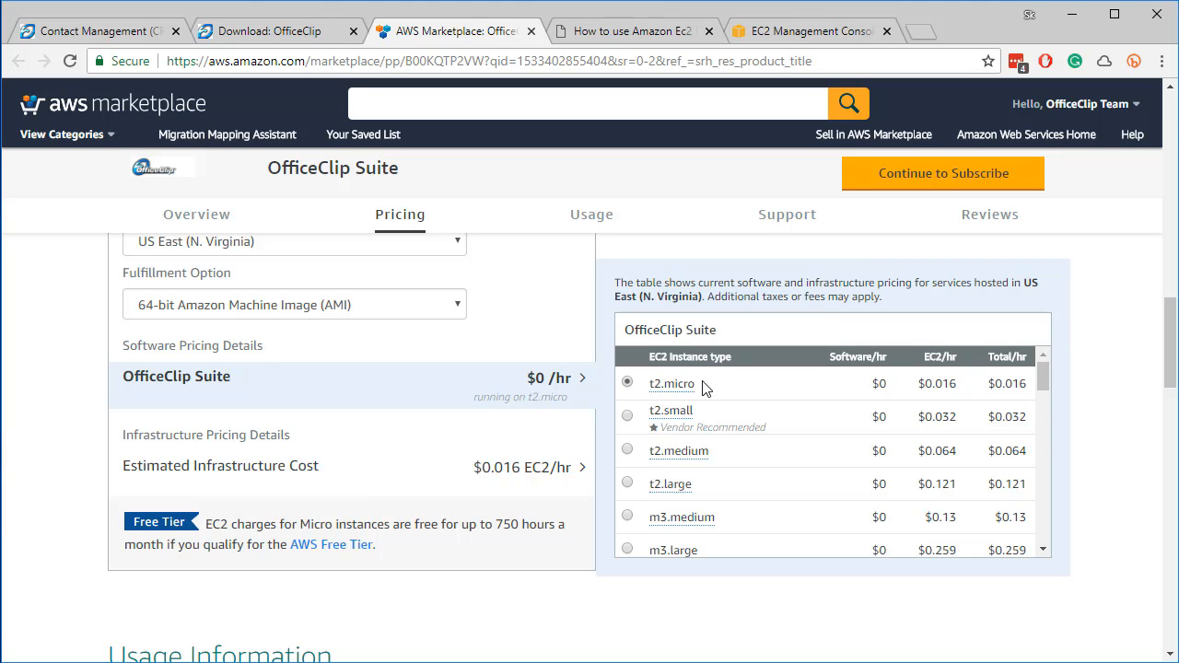
scroll(384, 417, "down", 5)
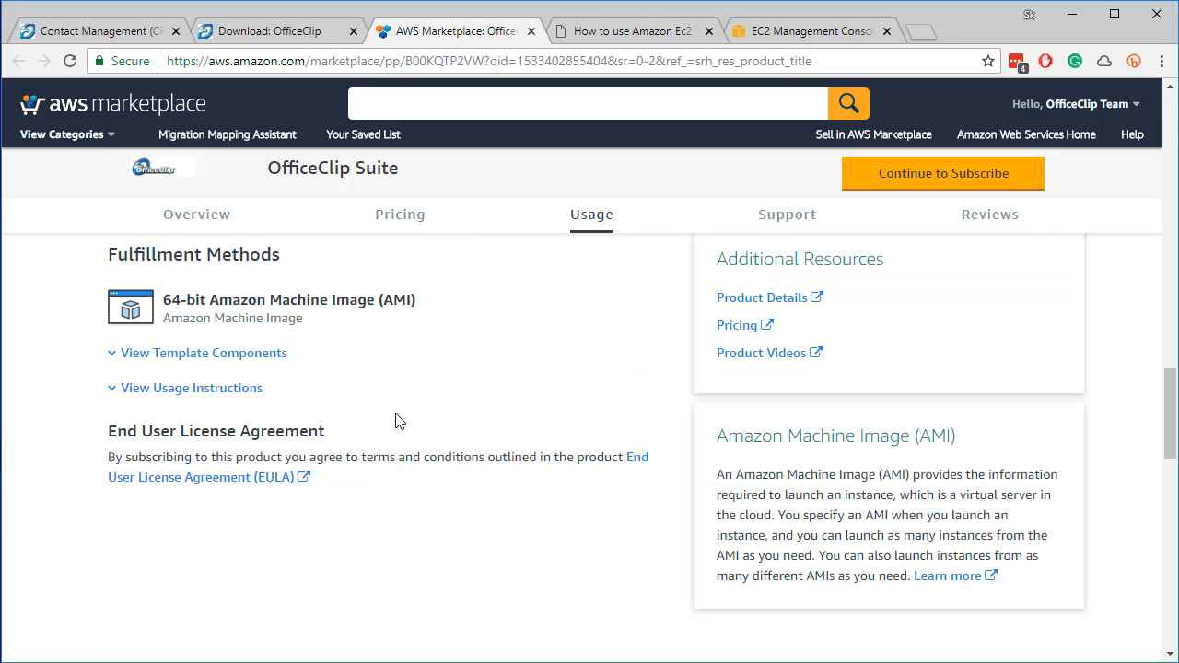
left_click(165, 397)
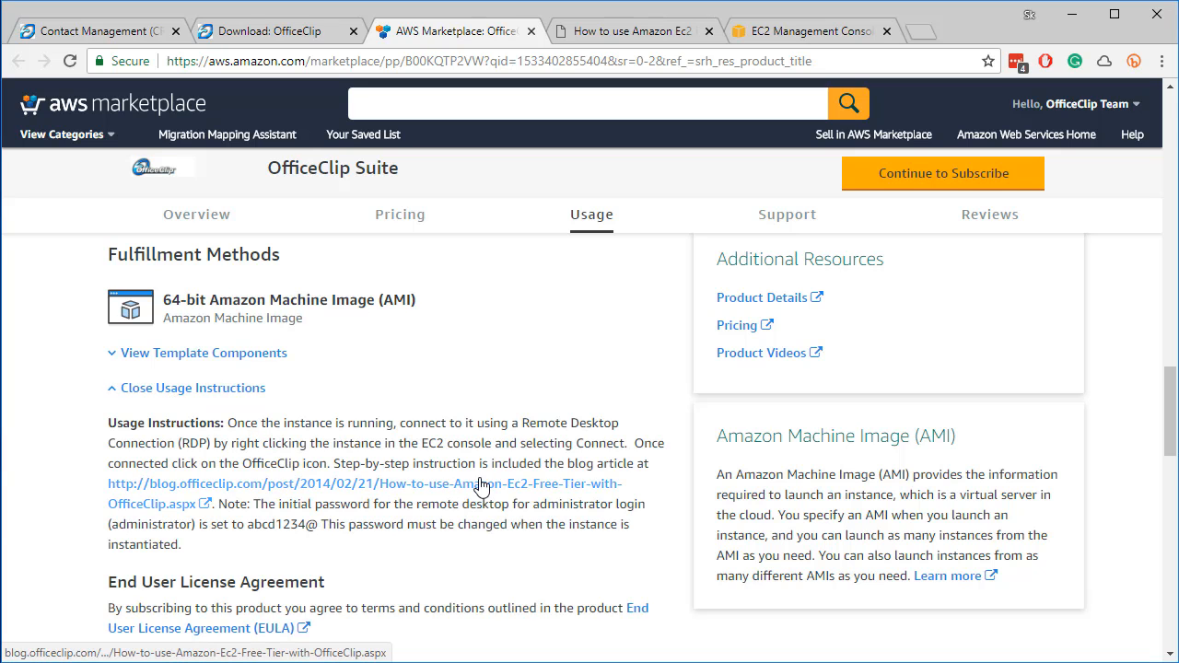
Read the blog article on Amazon EC2 Free-Tier with OfficeClip, then return to the download page
left_click(437, 485)
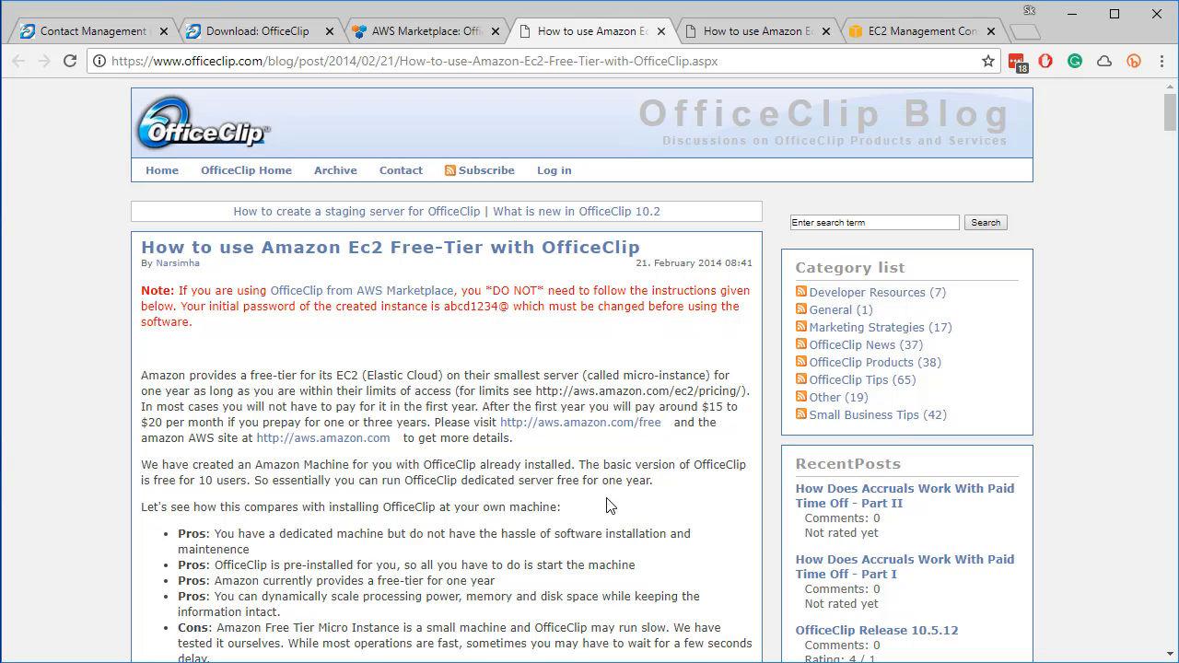
scroll(606, 505, "down", 3)
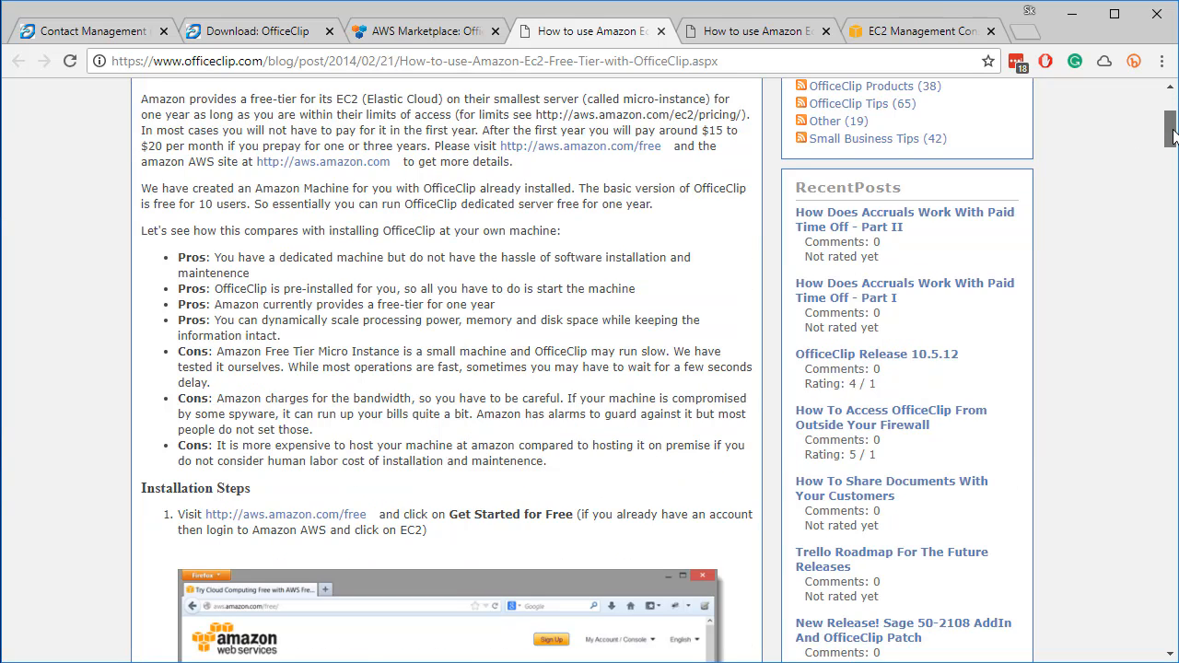
left_click_drag(1172, 134, 1152, 381)
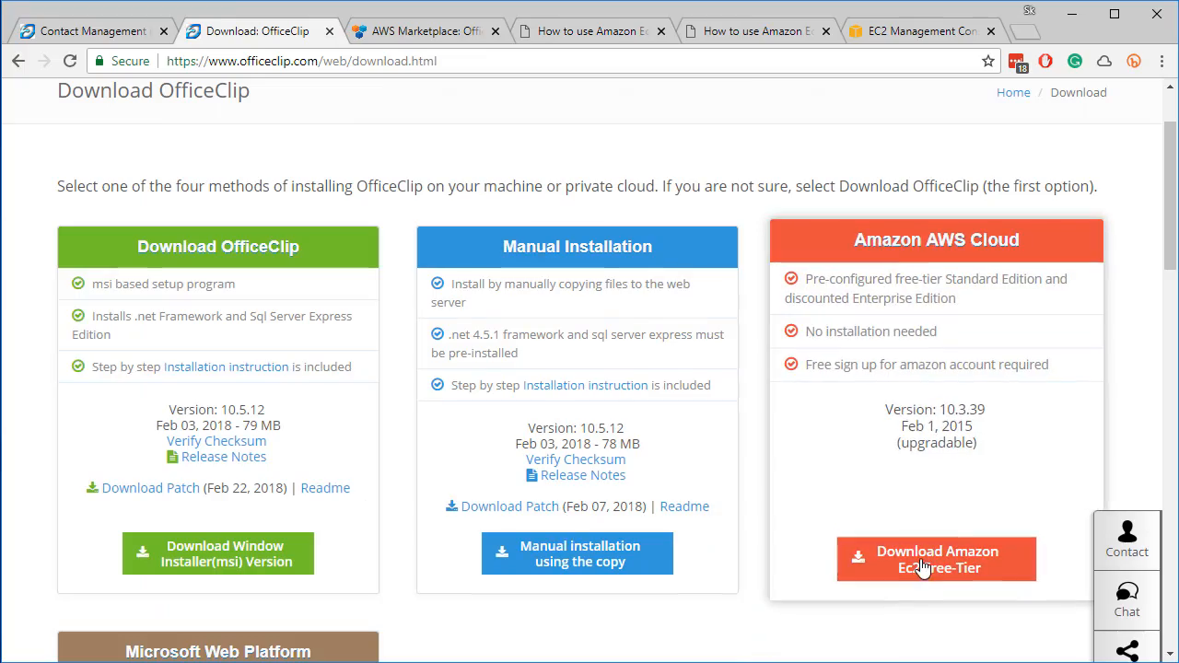
Reopen the OfficeClip Suite listing and continue through subscription to the configuration page
left_click(922, 567)
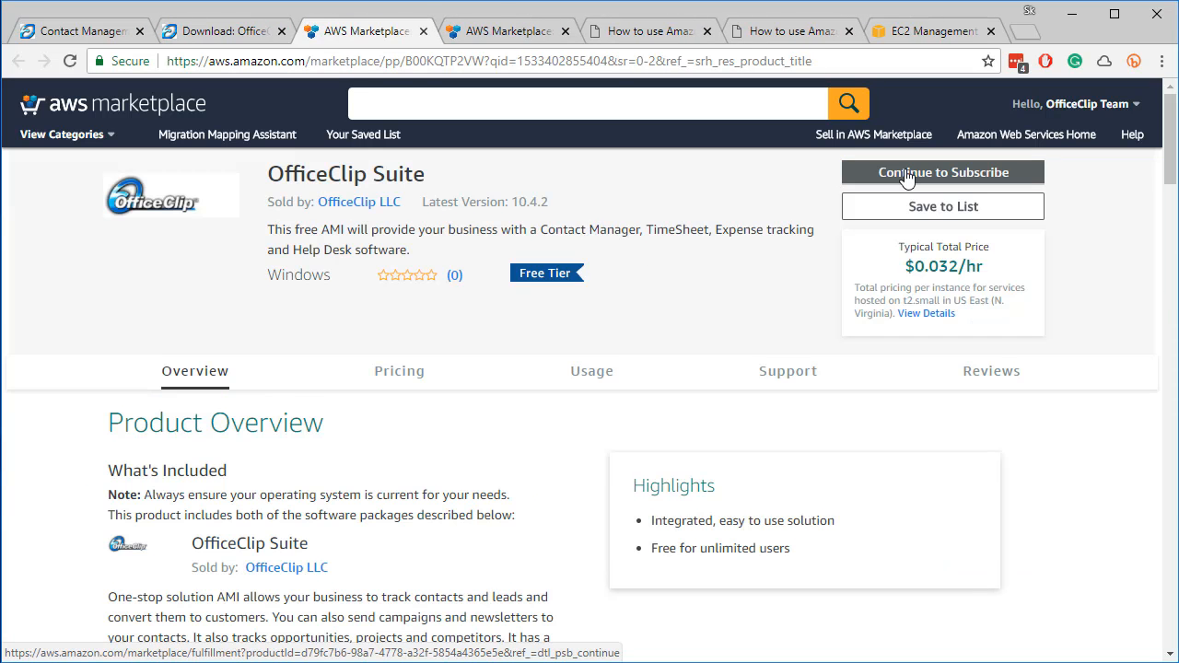
left_click(906, 177)
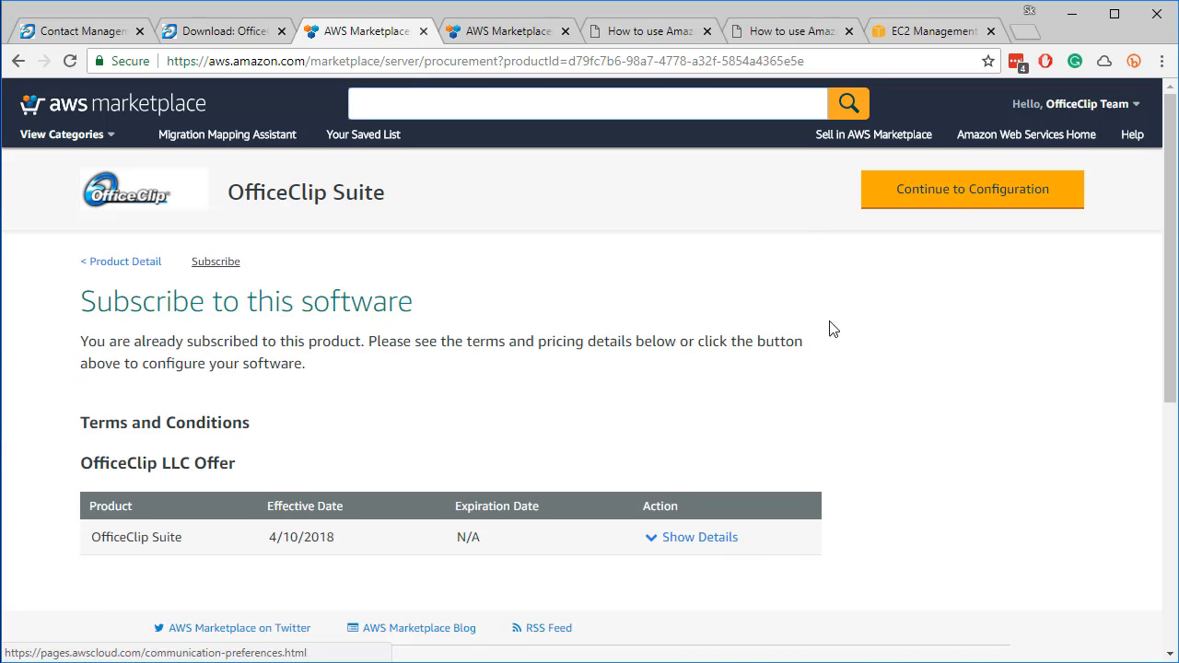
left_click(953, 201)
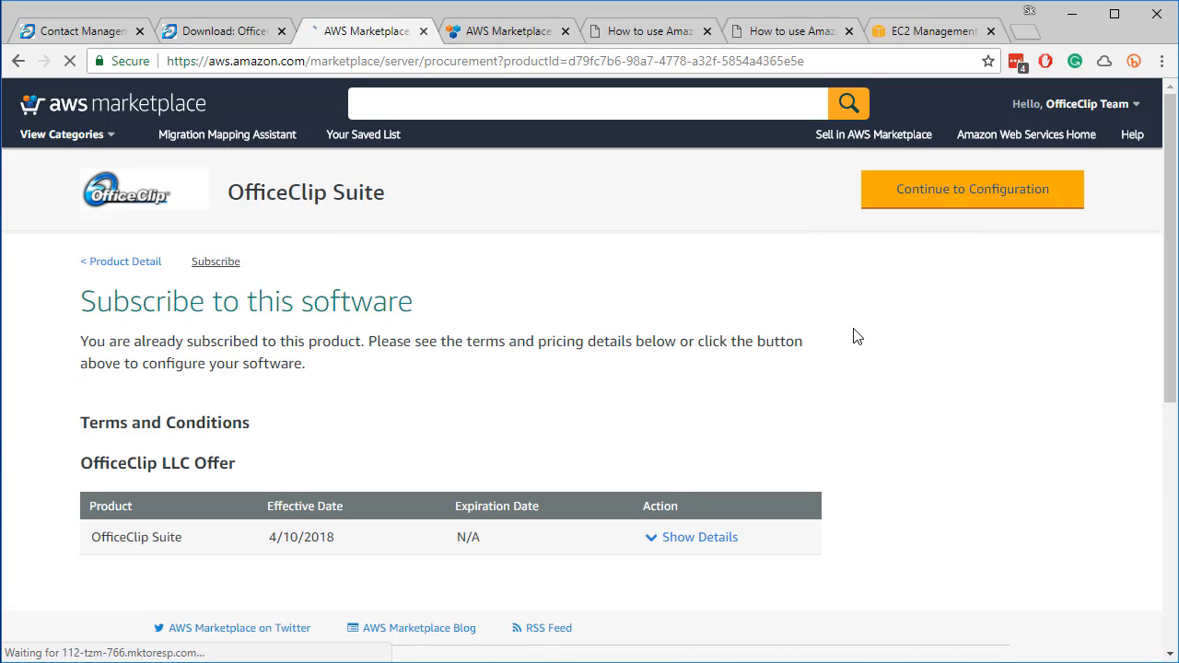
Keep version 10.4.2 and the US East (N. Virginia) region
scroll(661, 442, "down", 1)
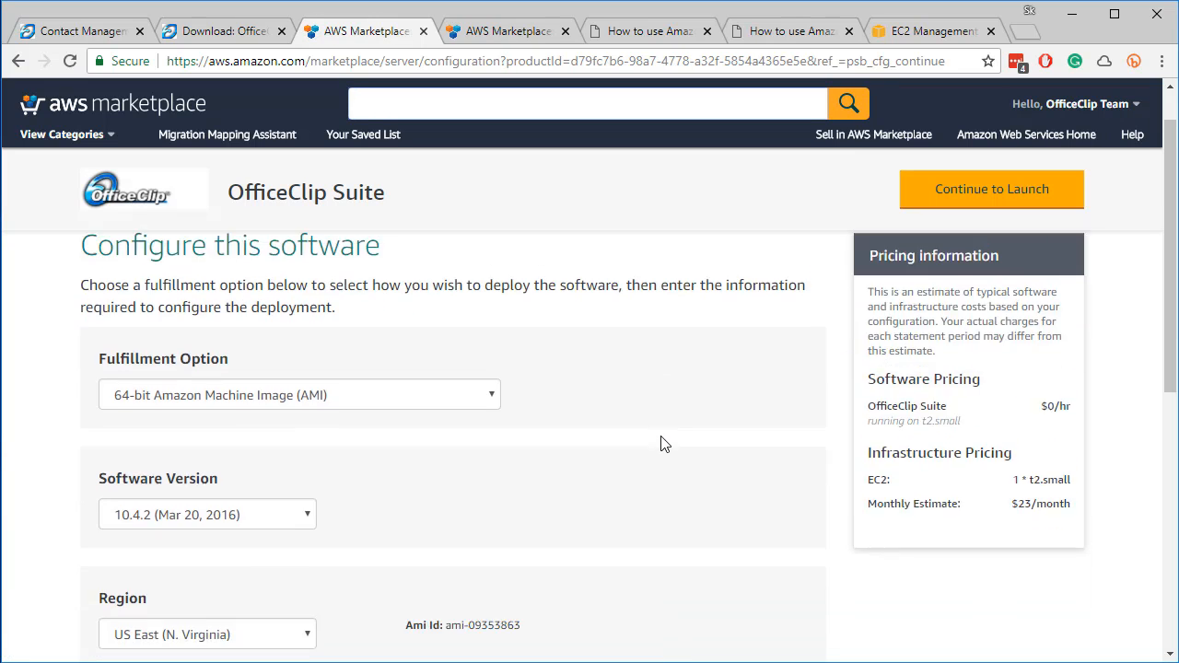
scroll(660, 443, "down", 2)
scroll(660, 443, "down", 3)
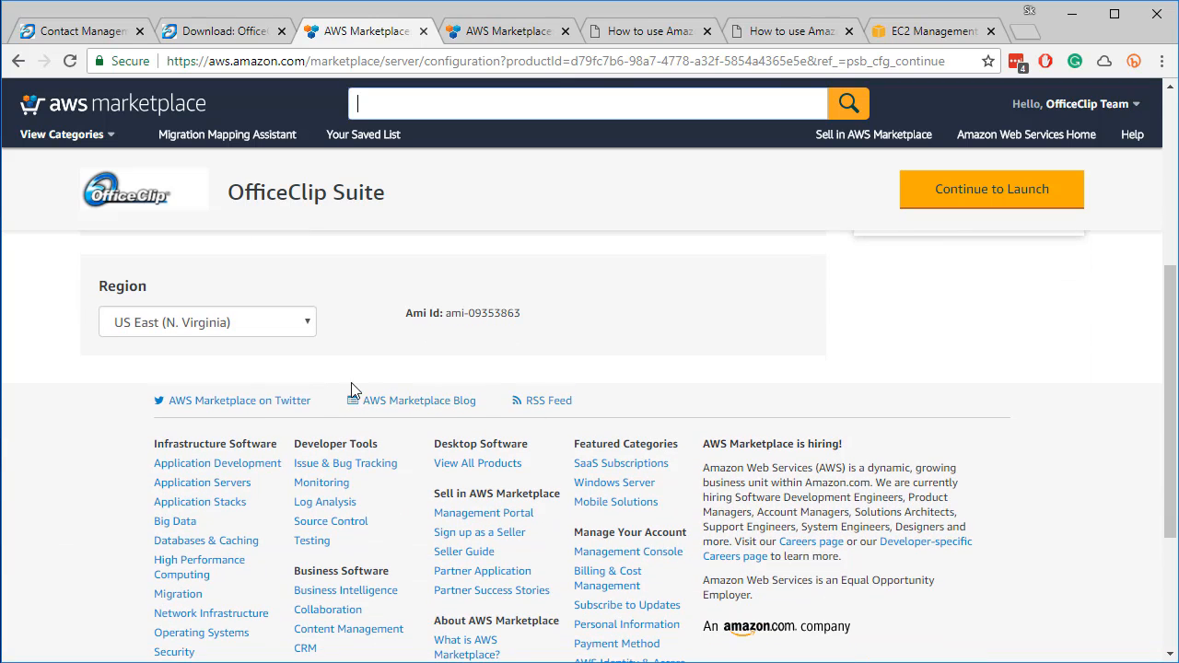
scroll(364, 354, "up", 3)
left_click(212, 506)
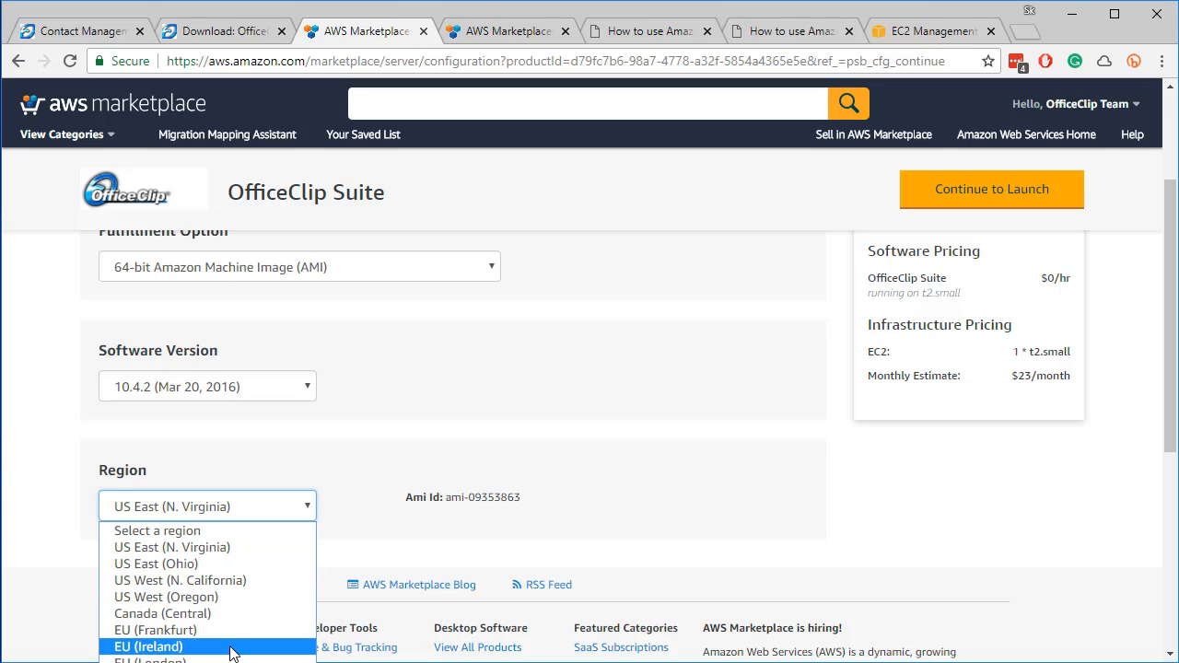
left_click(350, 470)
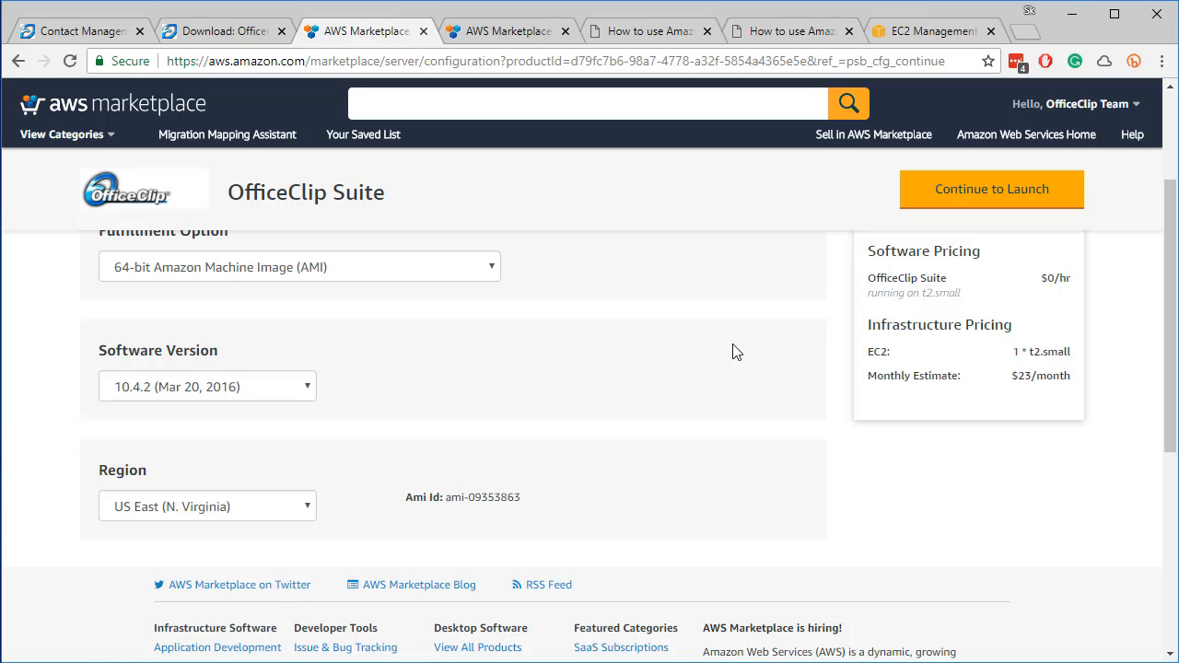
scroll(732, 358, "up", 1)
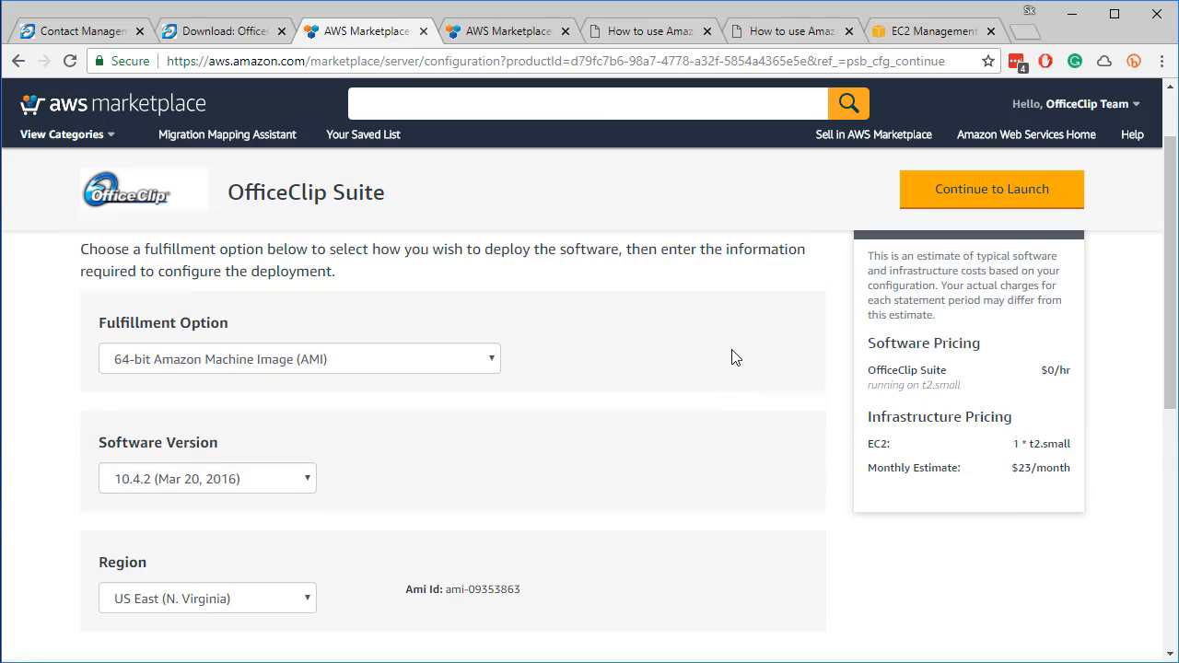
Proceed to the launch settings and choose the t2.micro EC2 instance type
left_click(1031, 199)
scroll(673, 516, "down", 1)
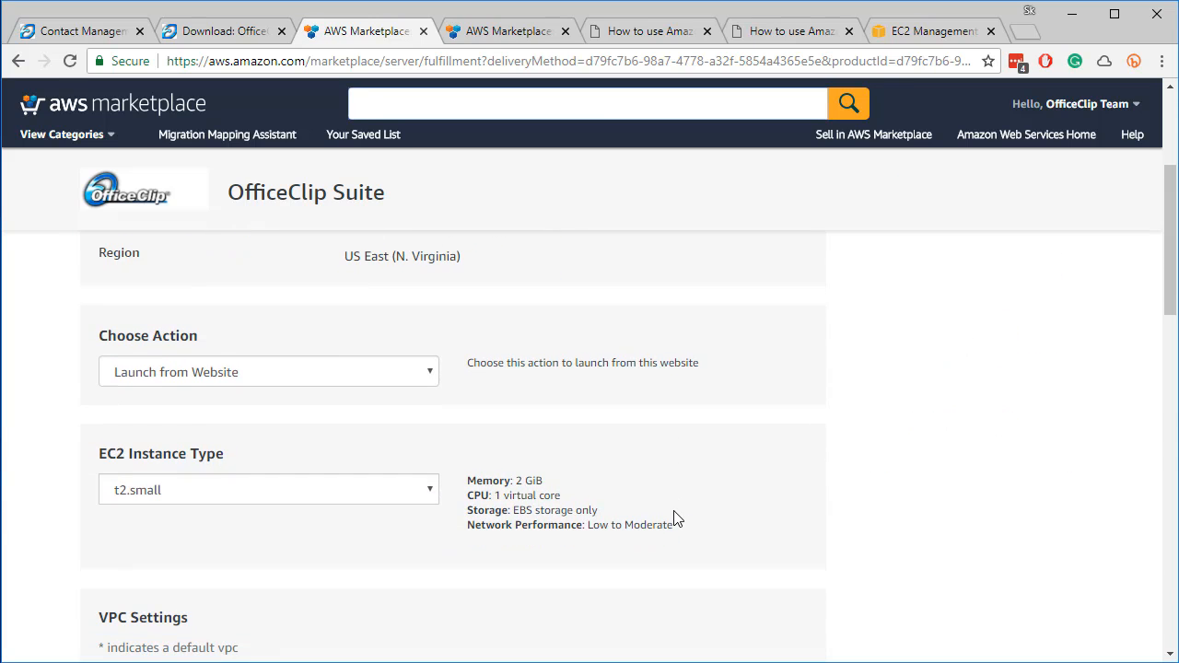
left_click(430, 495)
left_click(319, 531)
Select the OfficeClipMicro key pair and launch the instance
scroll(319, 532, "down", 3)
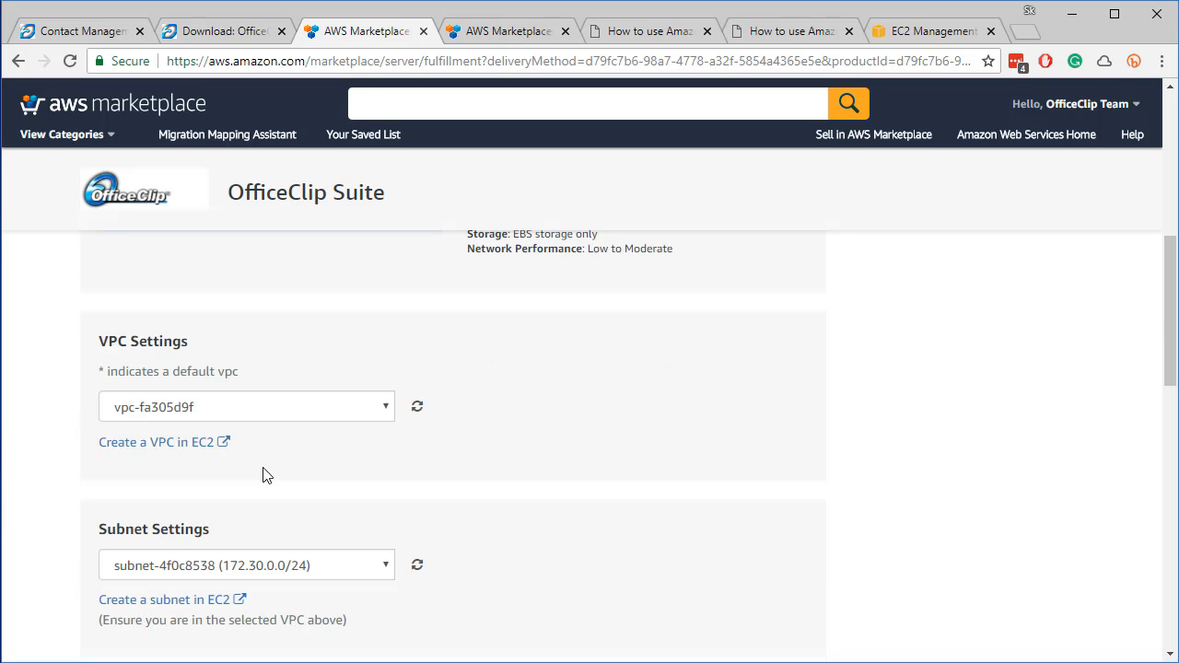
scroll(631, 522, "down", 3)
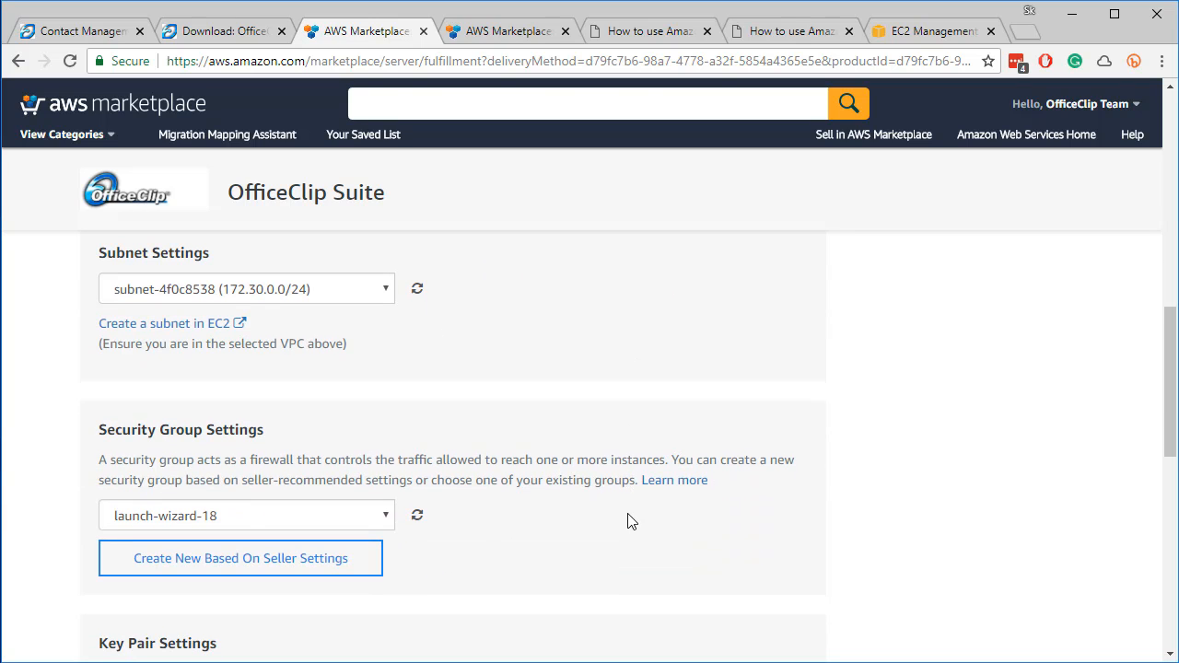
scroll(631, 523, "down", 1)
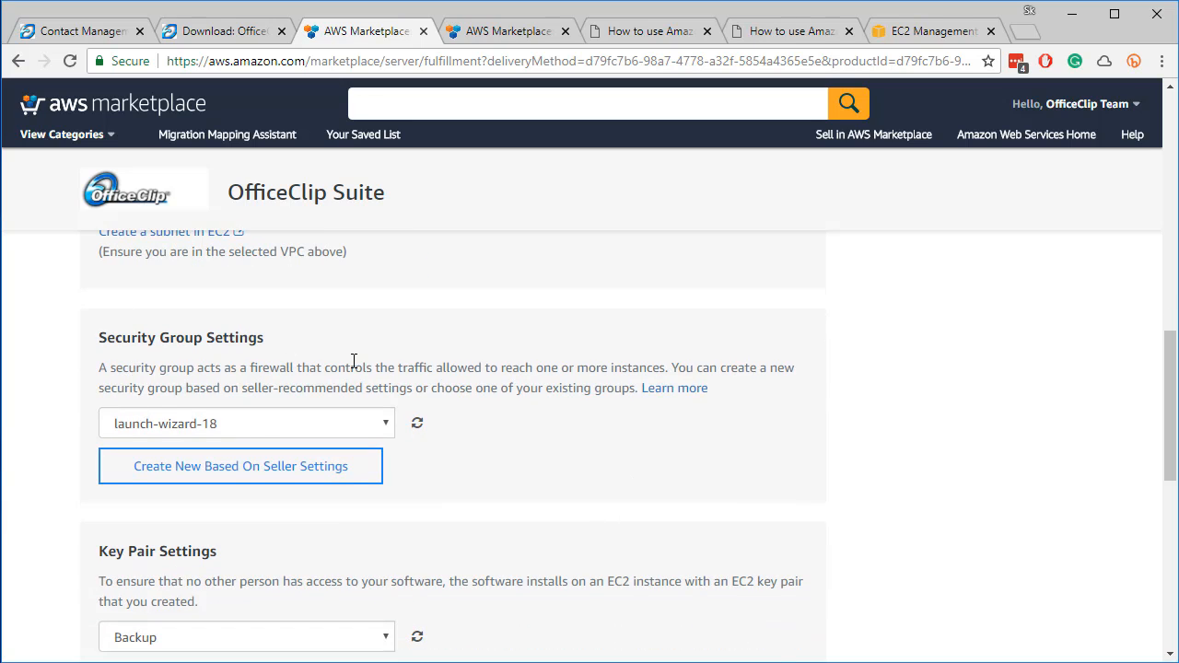
scroll(542, 502, "down", 2)
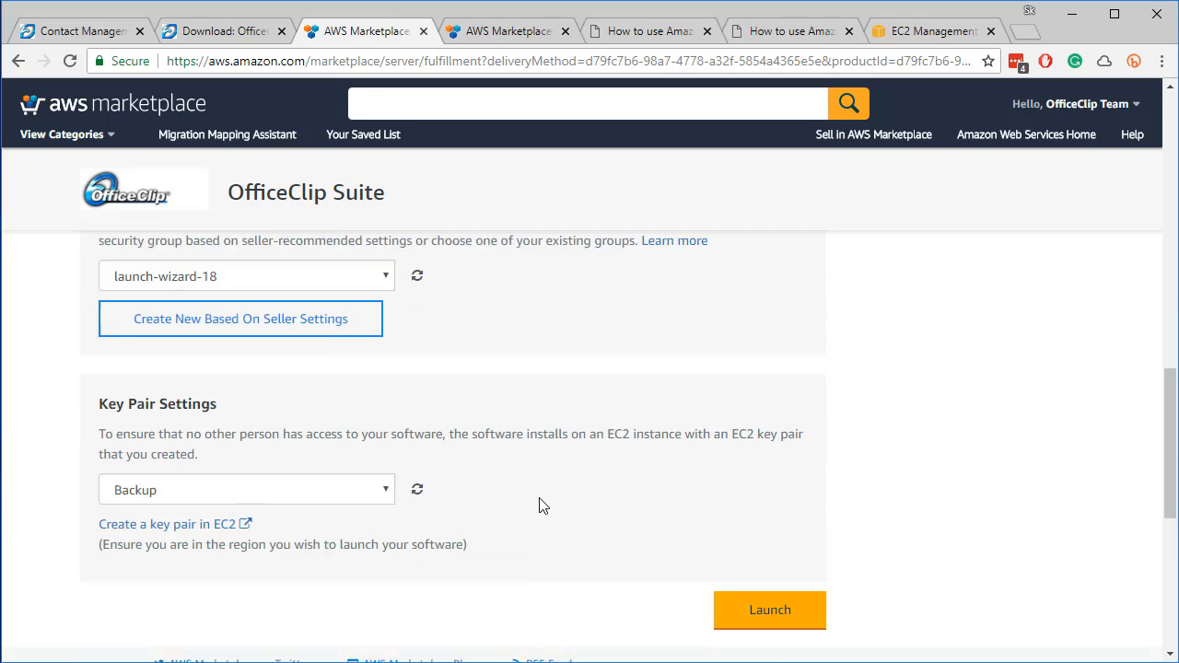
left_click(386, 456)
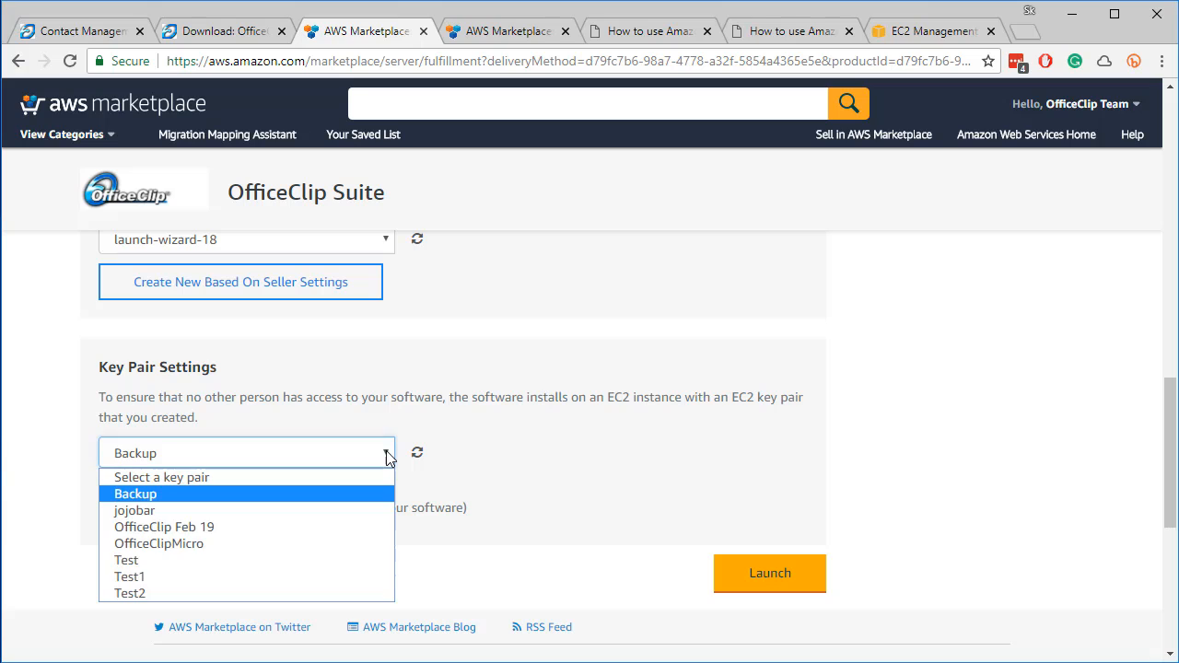
left_click(260, 544)
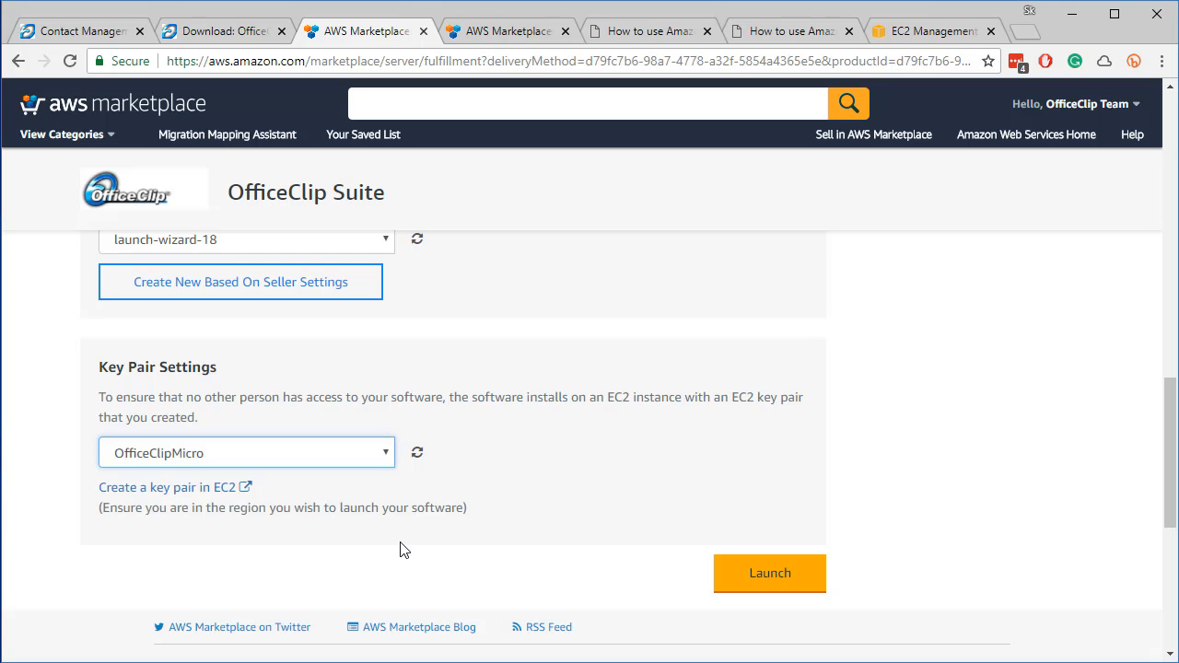
left_click(782, 577)
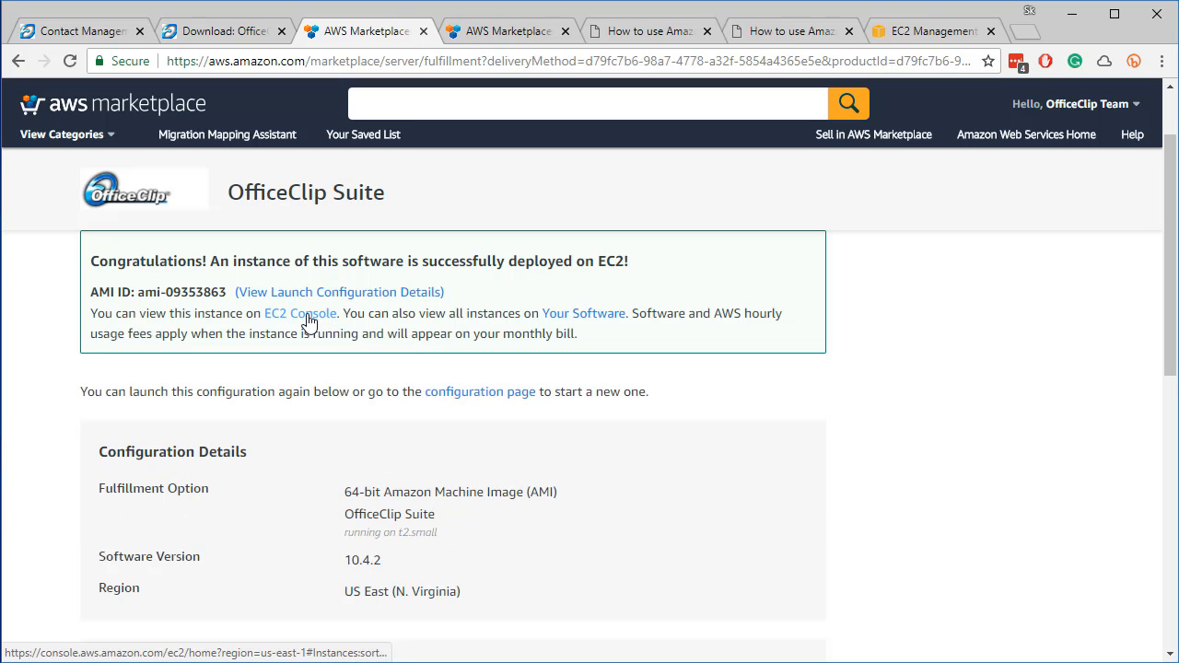
Find the new instance in the EC2 console and name it 'Amazon Oc'
left_click(308, 319)
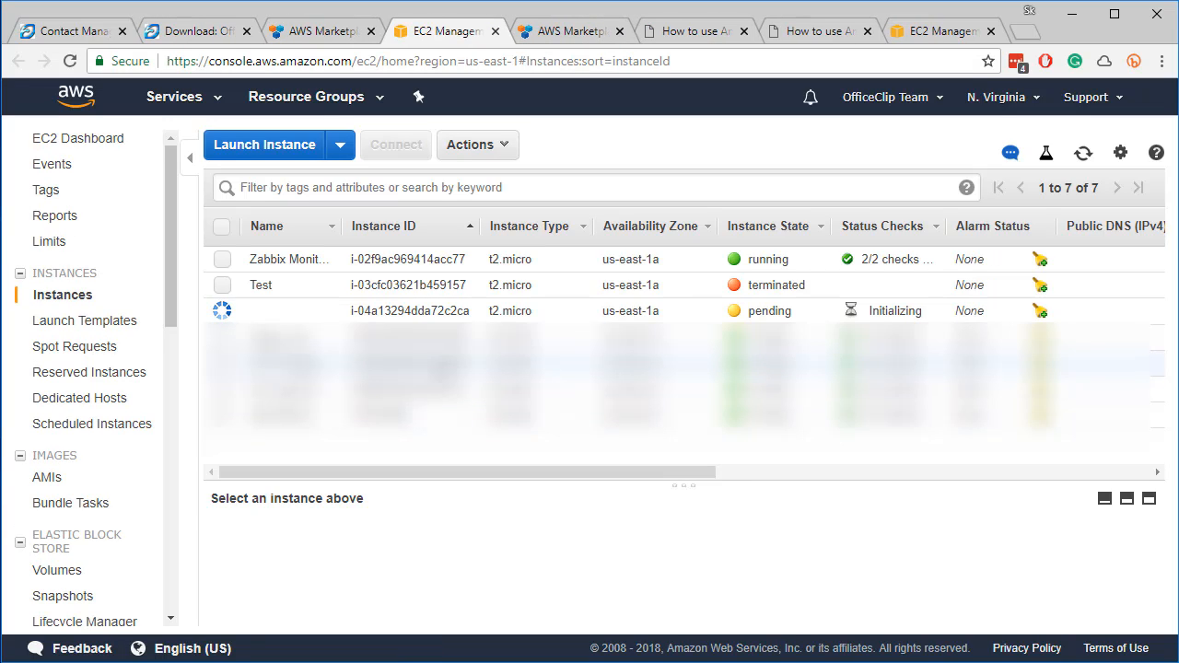
left_click(323, 311)
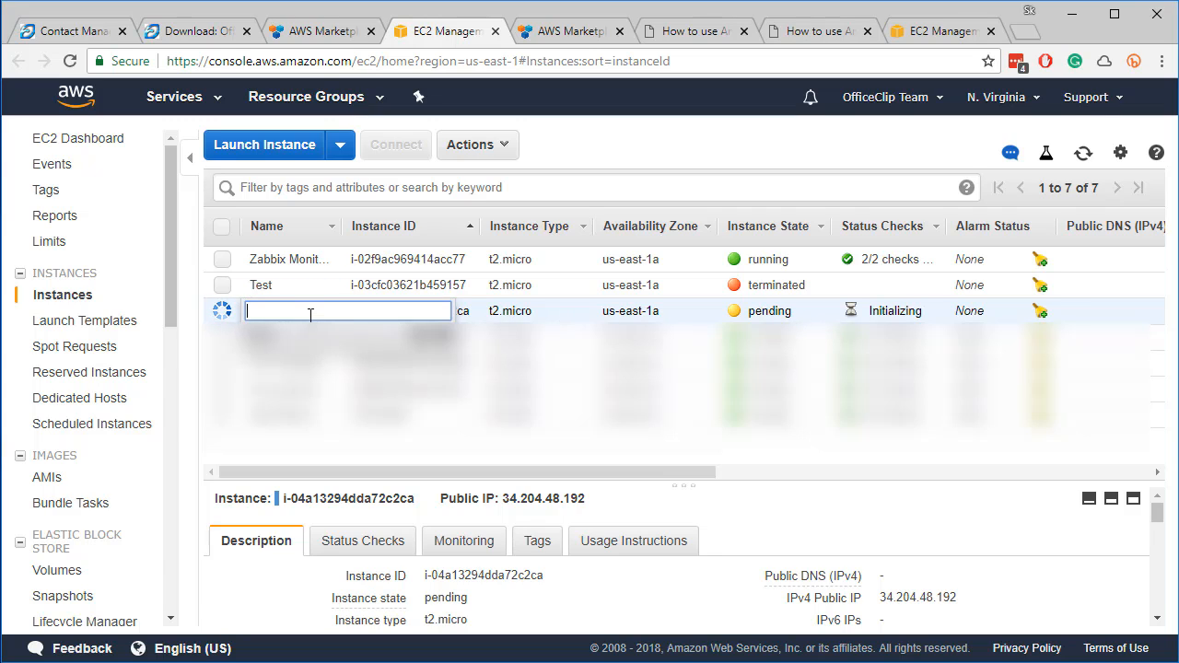
type("Amazon Oc")
key("Return")
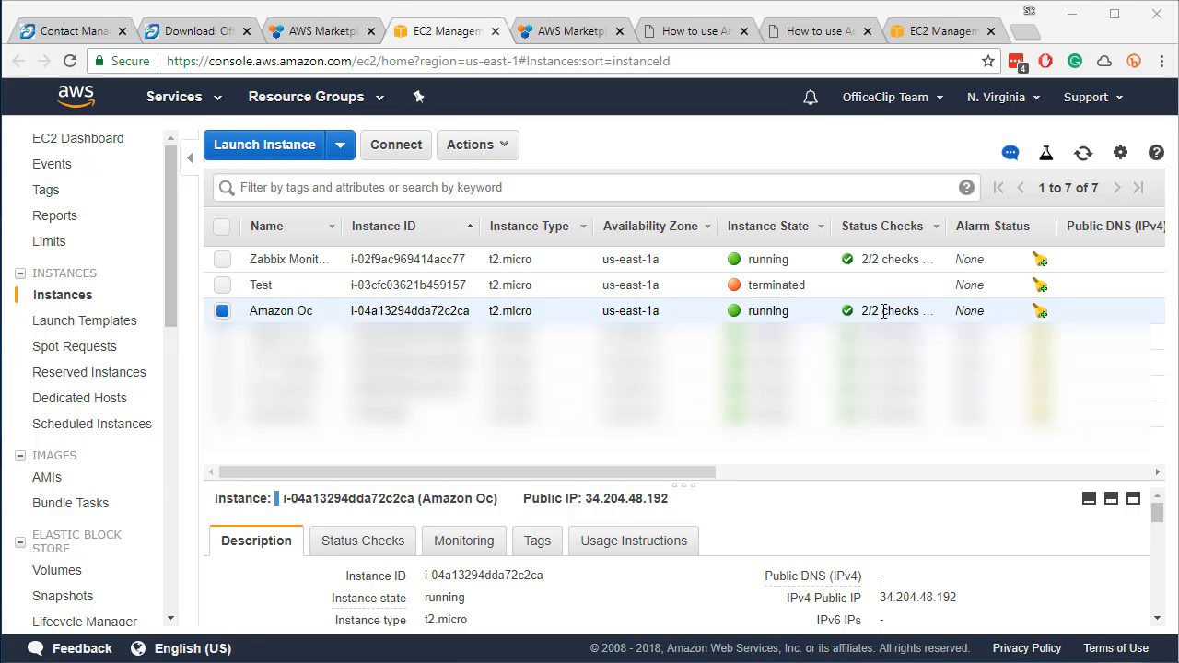
left_click(508, 153)
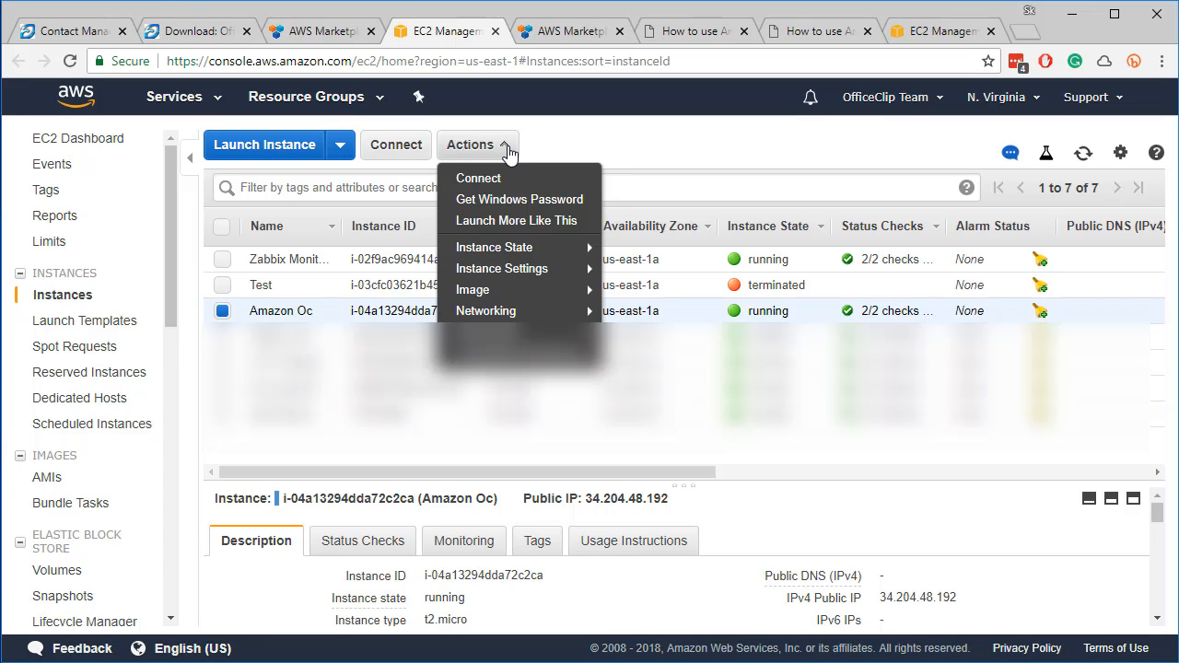
Get the Windows Administrator password, decrypting it with the OfficeClipMicro.pem key file
left_click(476, 202)
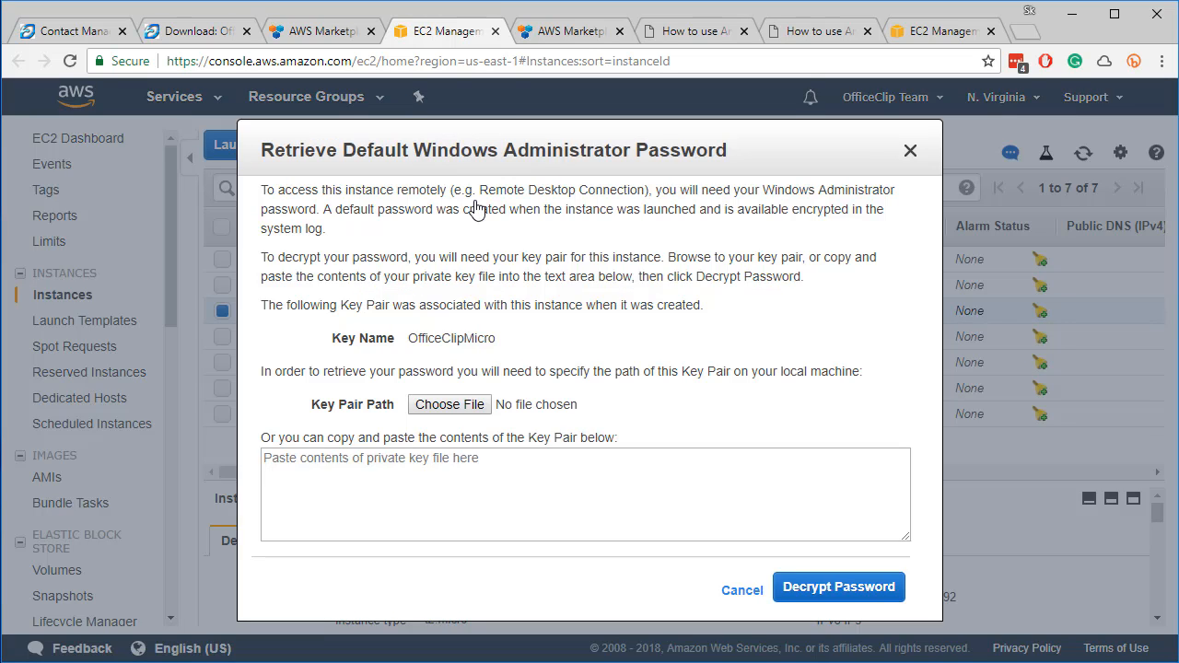
left_click(451, 406)
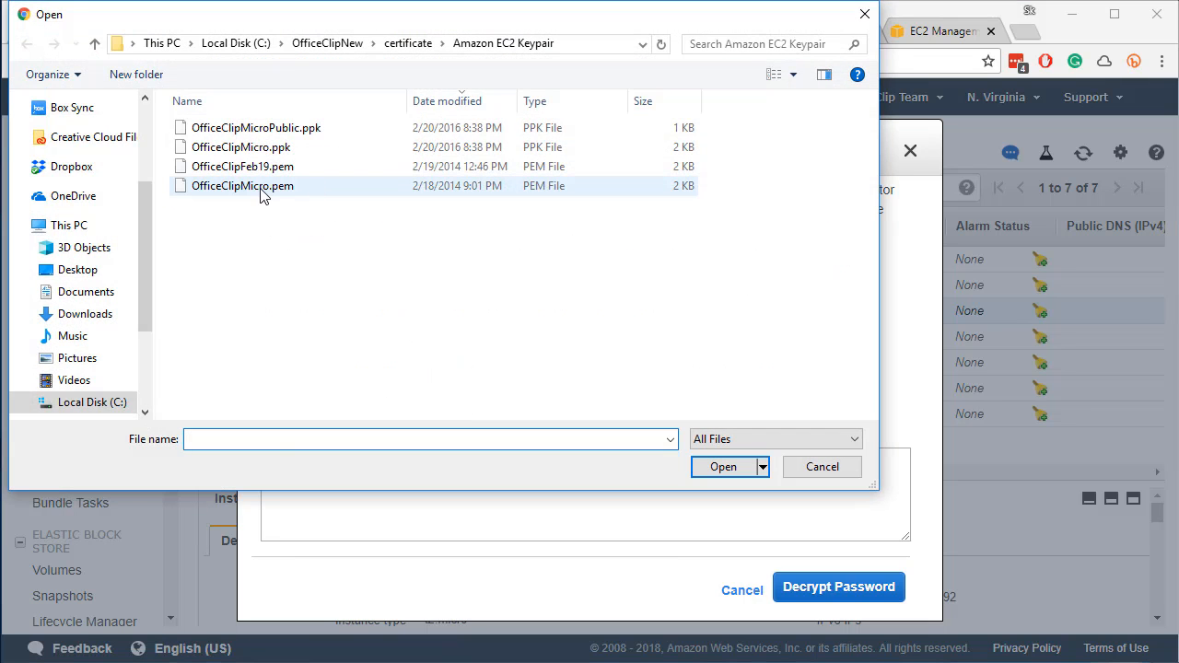
left_click(262, 188)
double_click(262, 189)
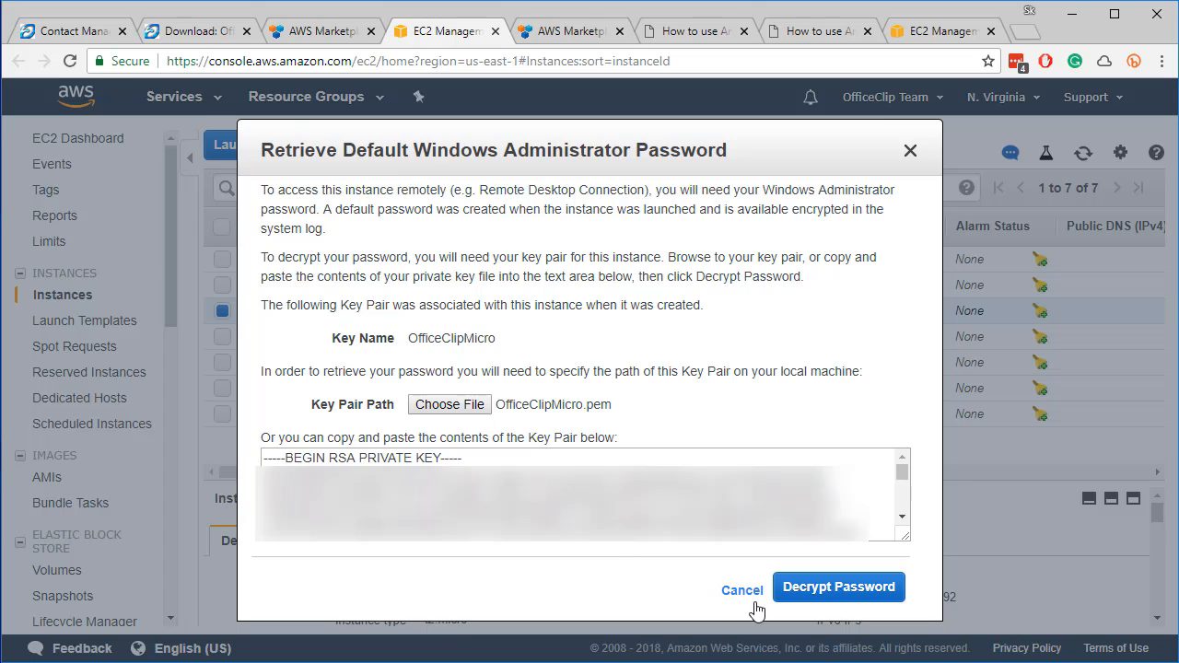
left_click(831, 591)
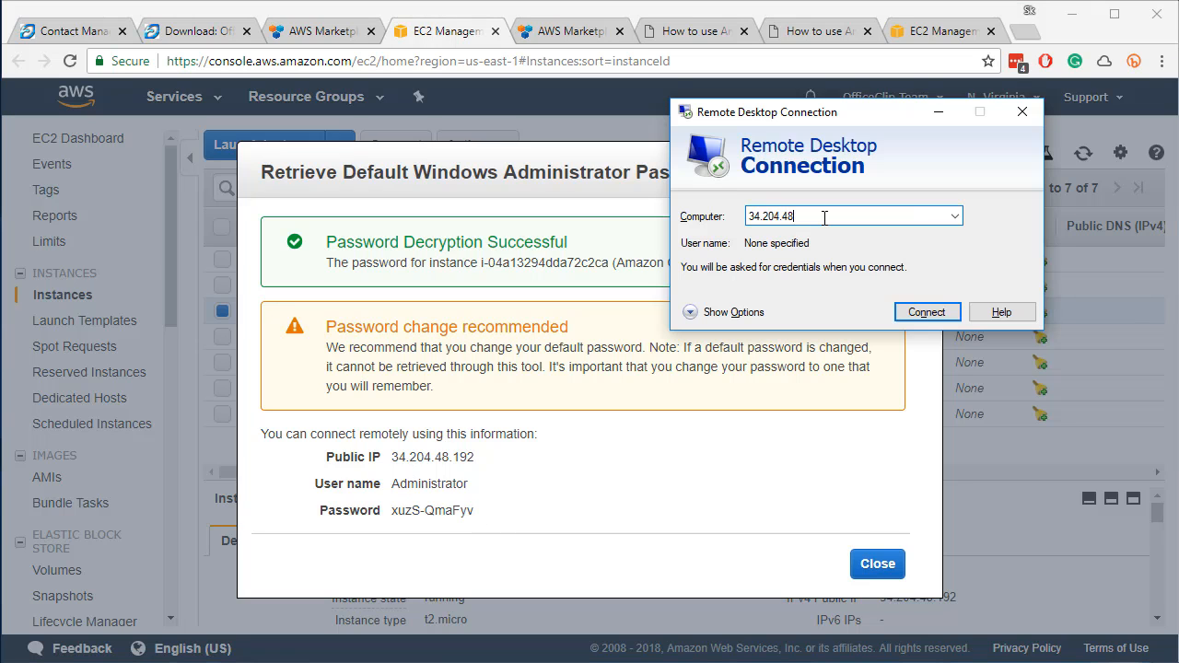
Enter 34.204.48.192 and user Administrator in Remote Desktop Connection and connect
type(".192")
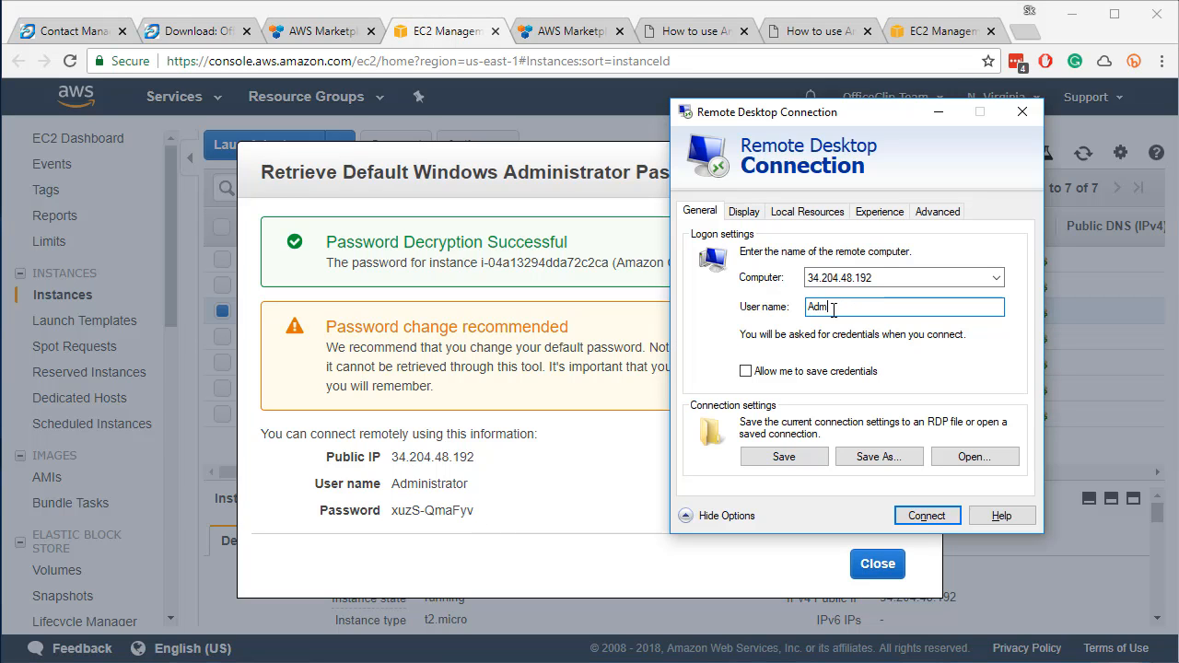
type("inistrator")
left_click(926, 517)
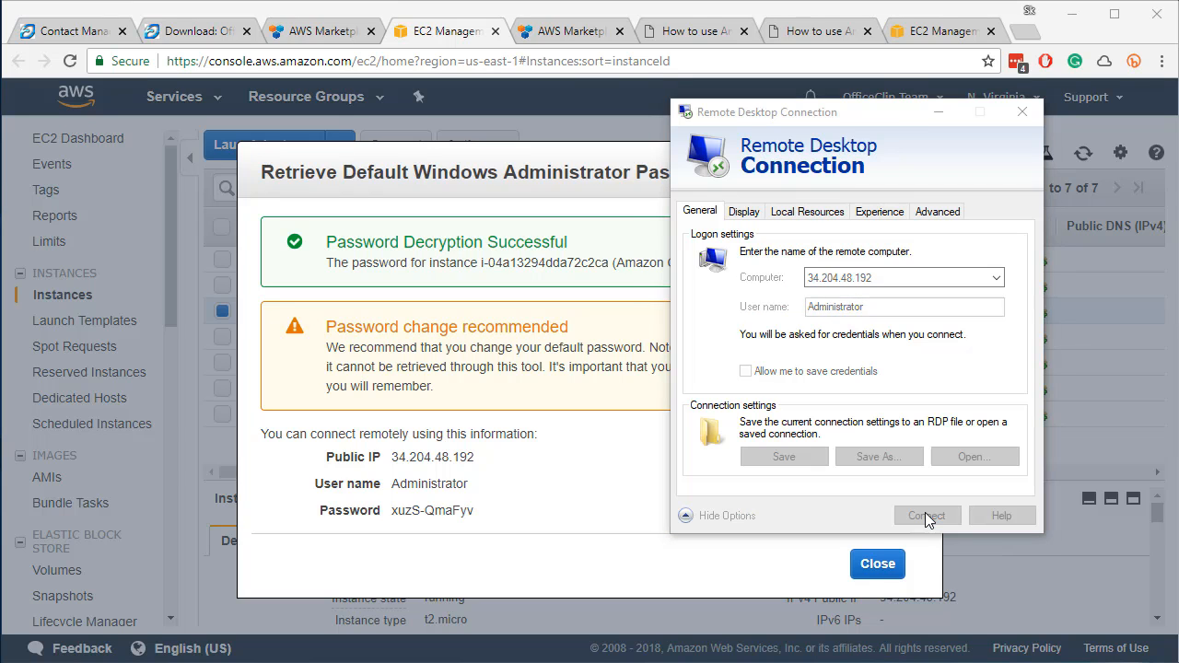
Paste the decrypted administrator password, accept the certificate, then return to the AWS password details
left_click_drag(392, 511, 465, 512)
left_click_drag(465, 511, 477, 511)
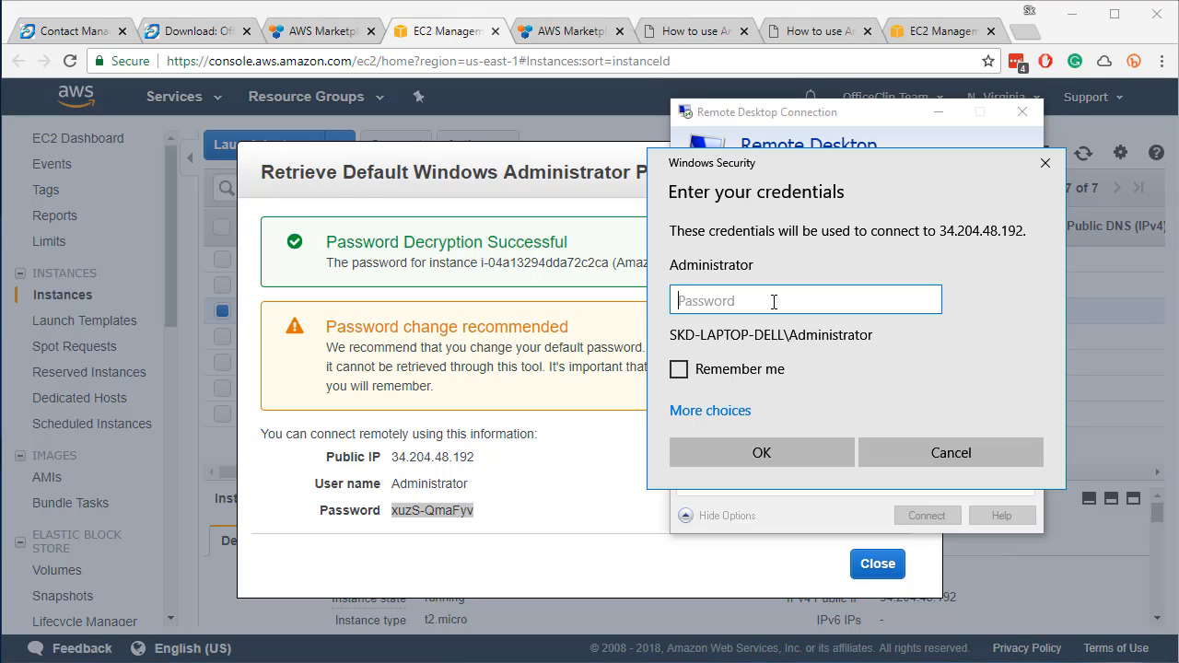
key("ctrl+v")
left_click(819, 447)
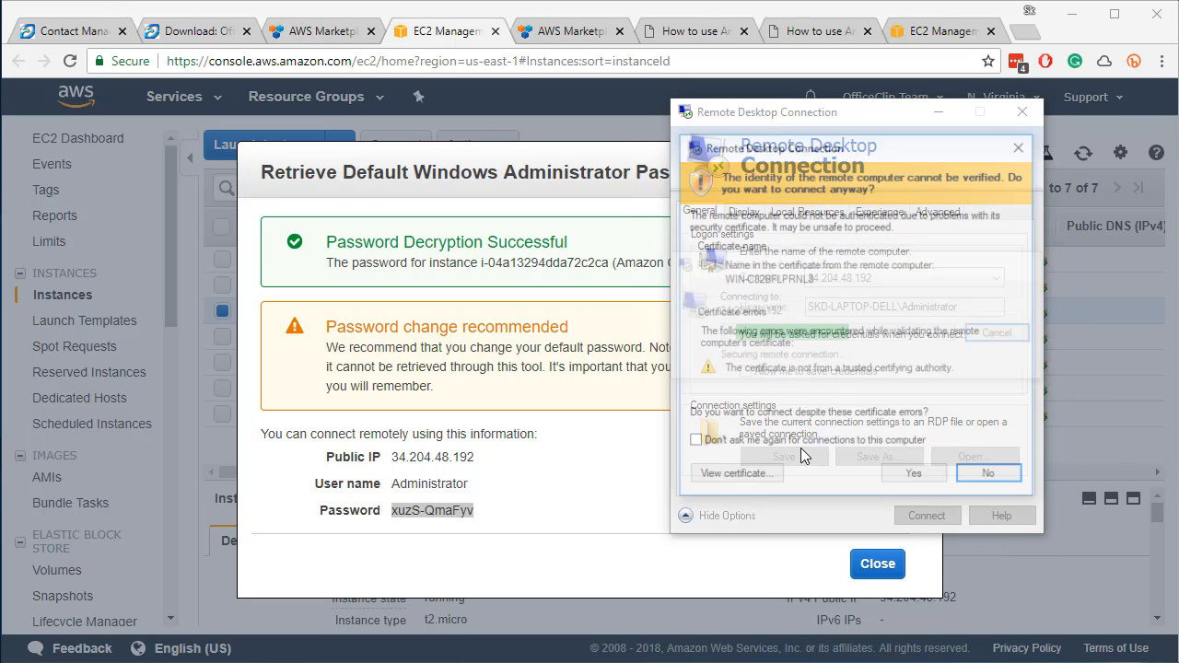
left_click(904, 481)
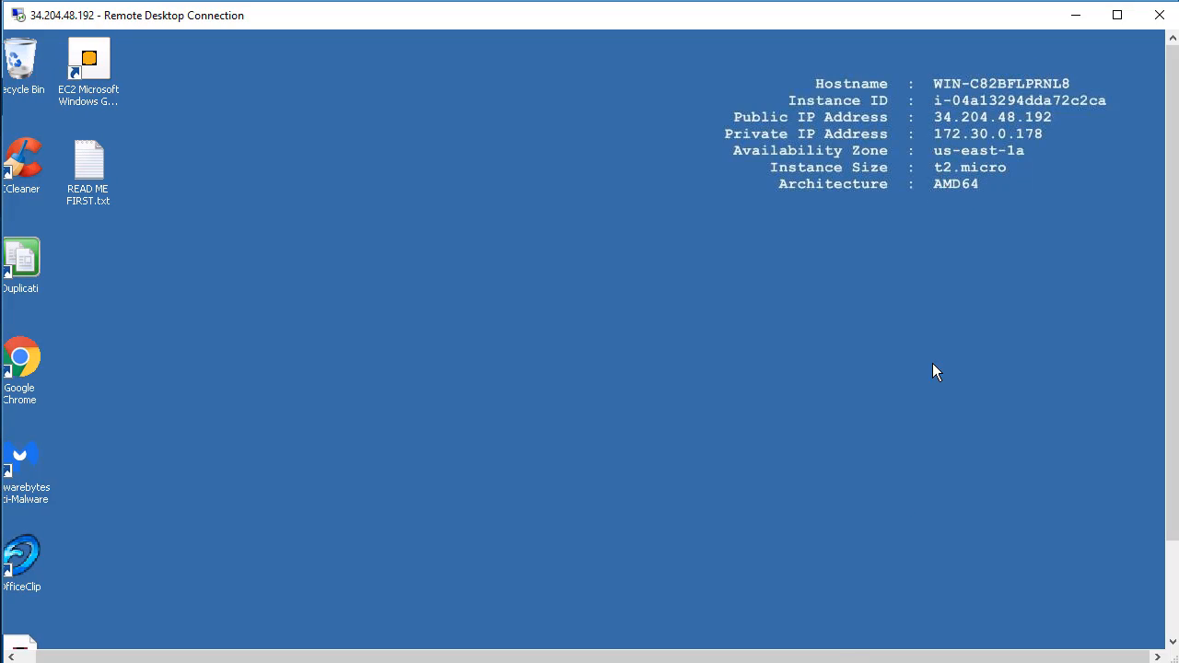
left_click_drag(829, 655, 622, 655)
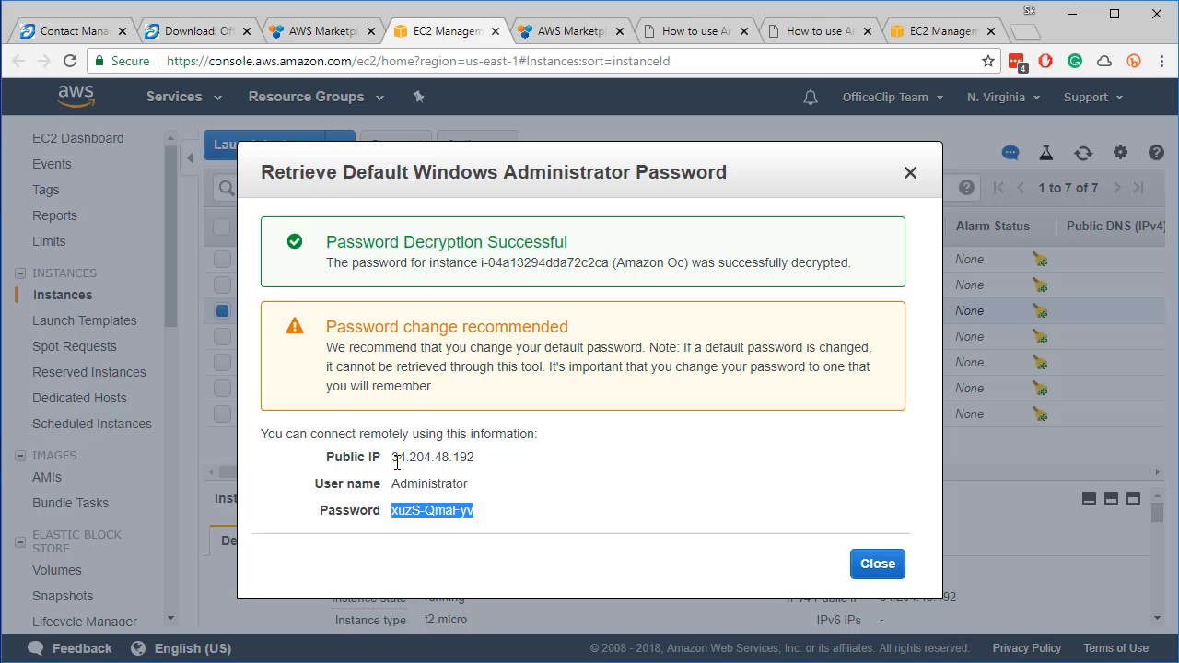
left_click(393, 458)
left_click_drag(393, 457, 486, 469)
key("ctrl+c")
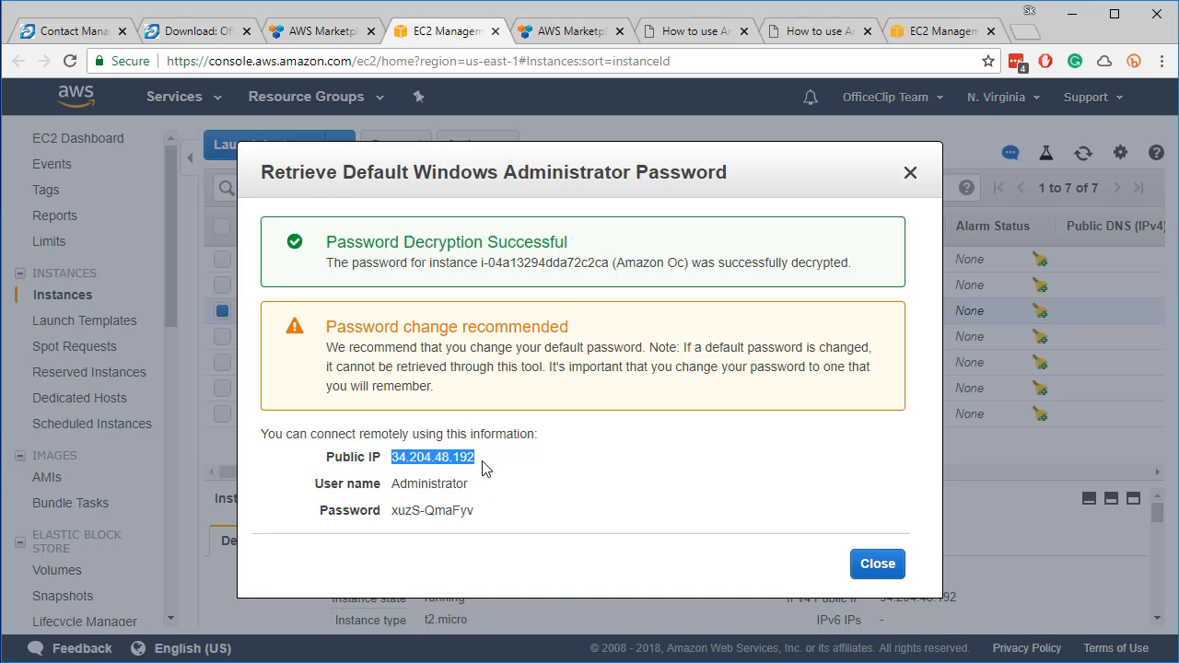
key("ctrl+t")
type("http:")
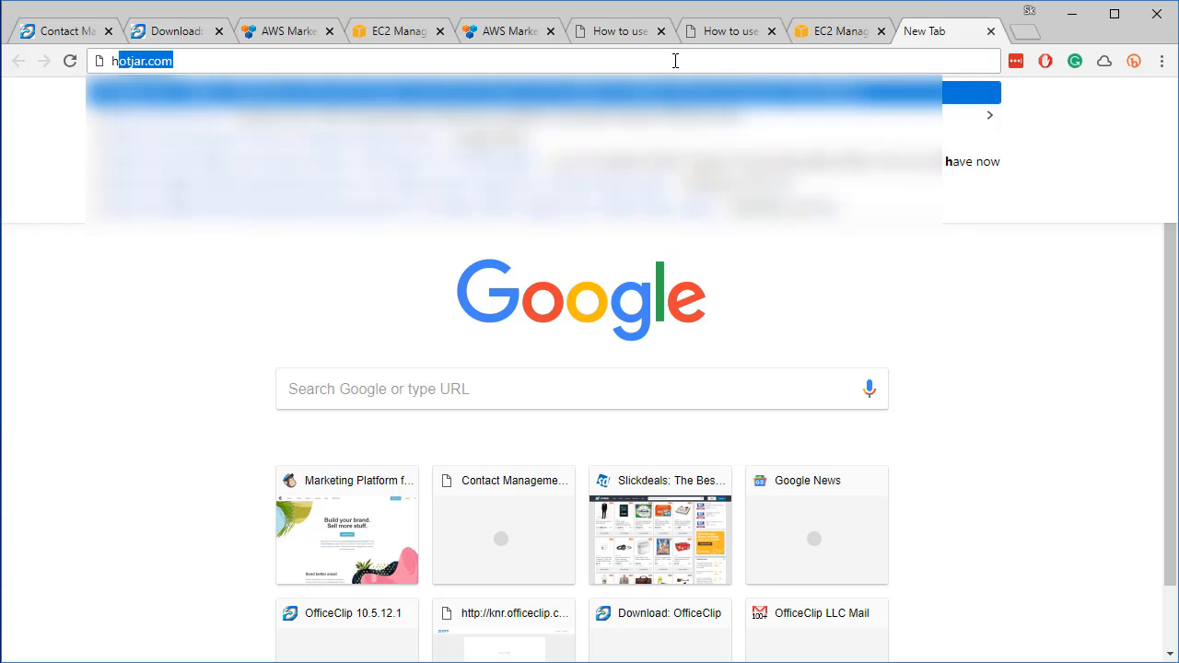
type("//")
key("ctrl+v")
key("Return")
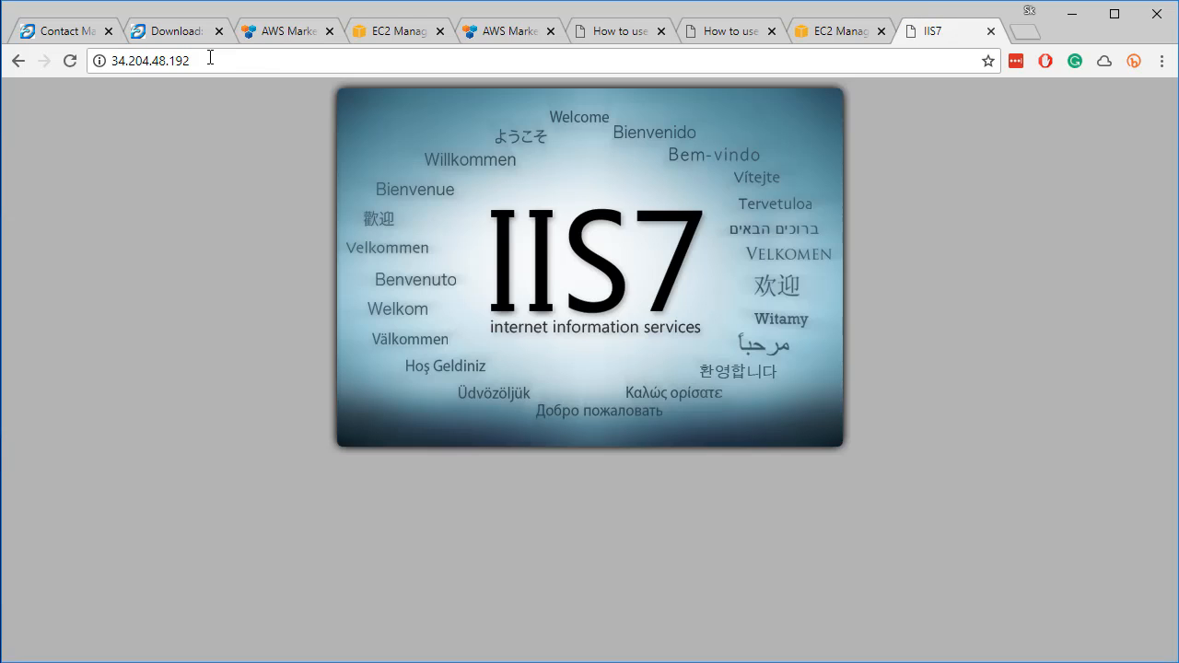
left_click(210, 58)
type("/officeclip")
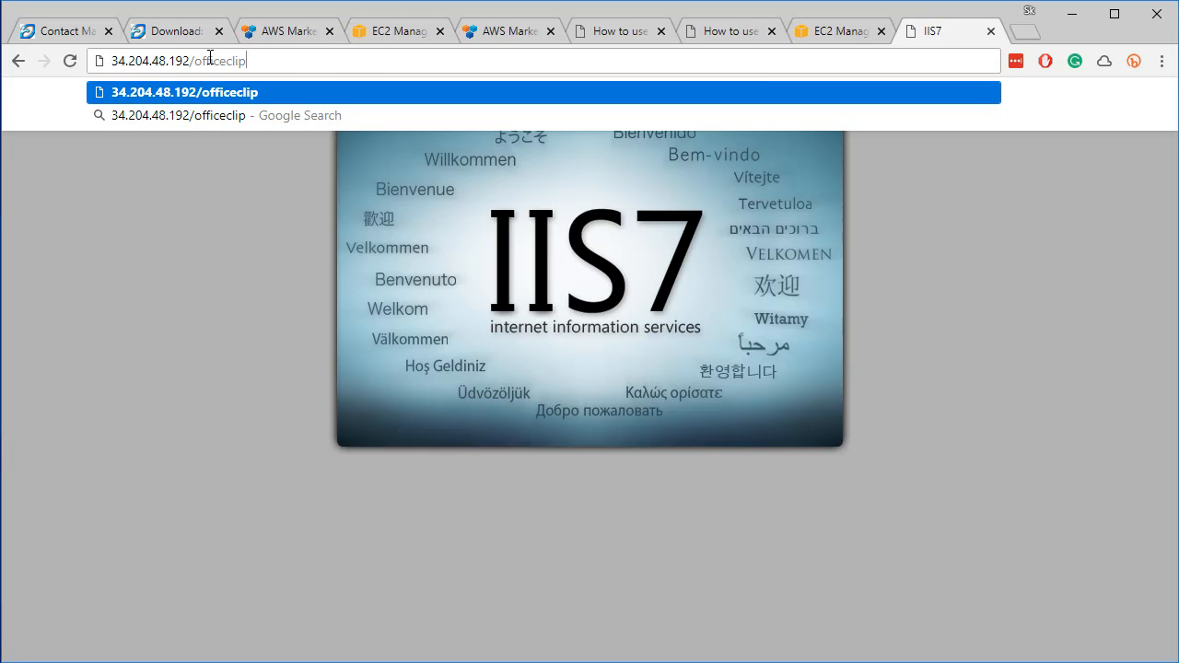
key("Return")
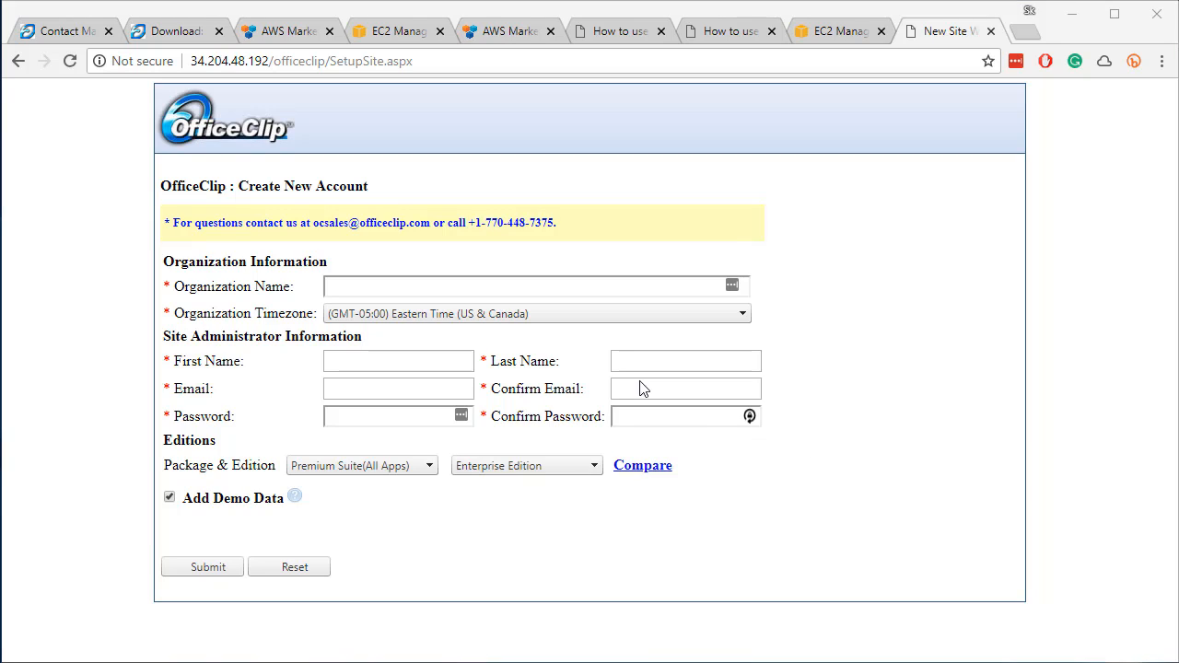
Enter organization name 'OfficeClip' and the administrator's first and last name
left_click(405, 287)
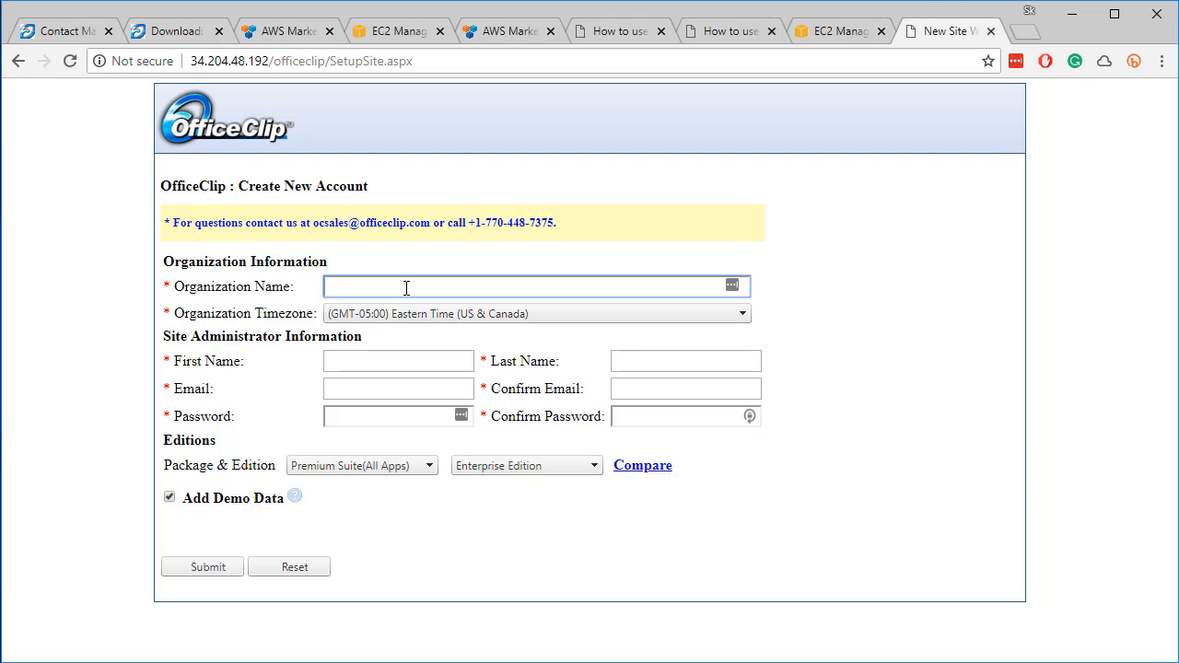
type("OfficeClip")
left_click(349, 369)
key("Tab")
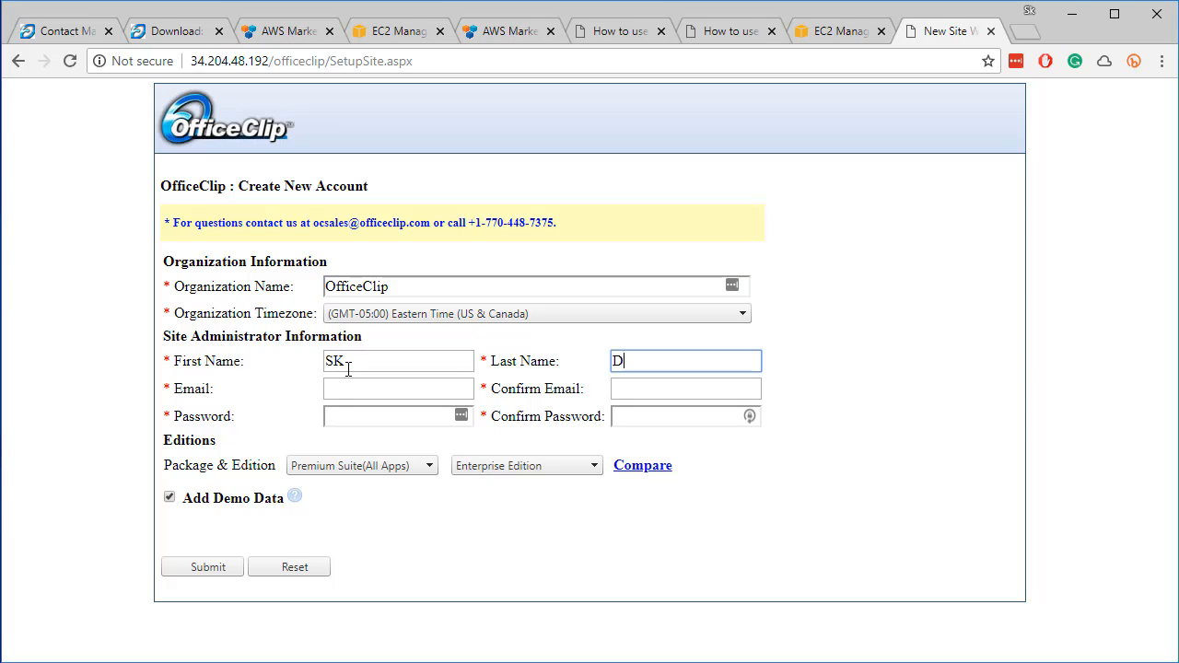
Fill in and confirm the administrator's email and password, keeping the Premium Suite (All Apps) package
left_click(340, 394)
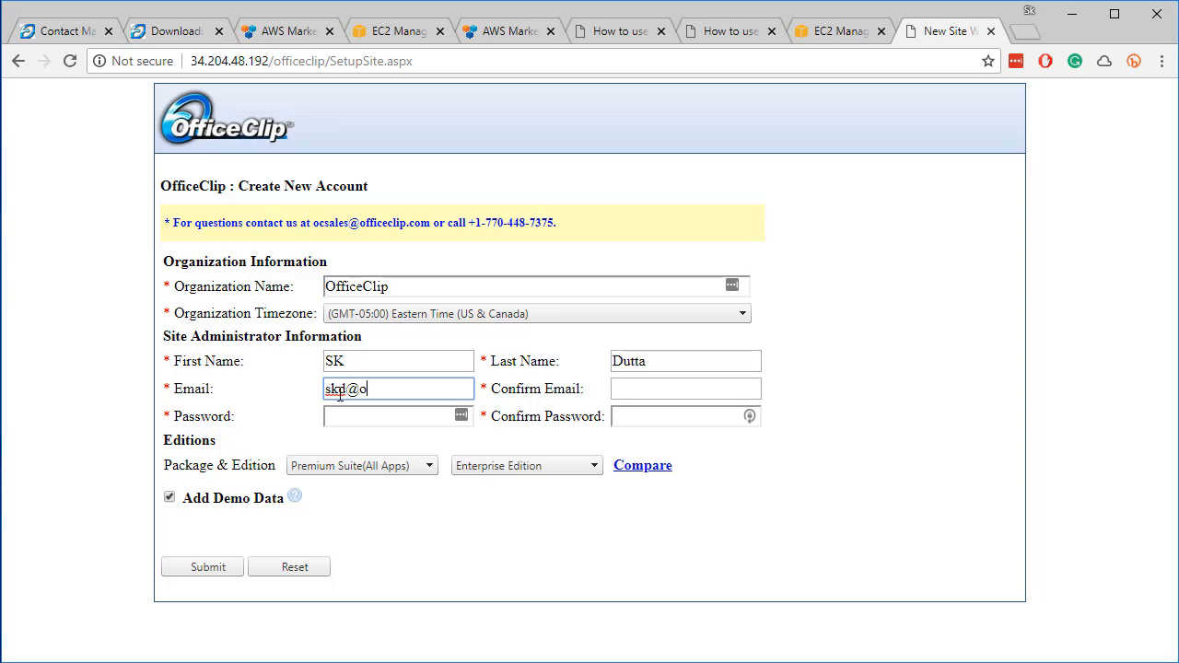
left_click(638, 391)
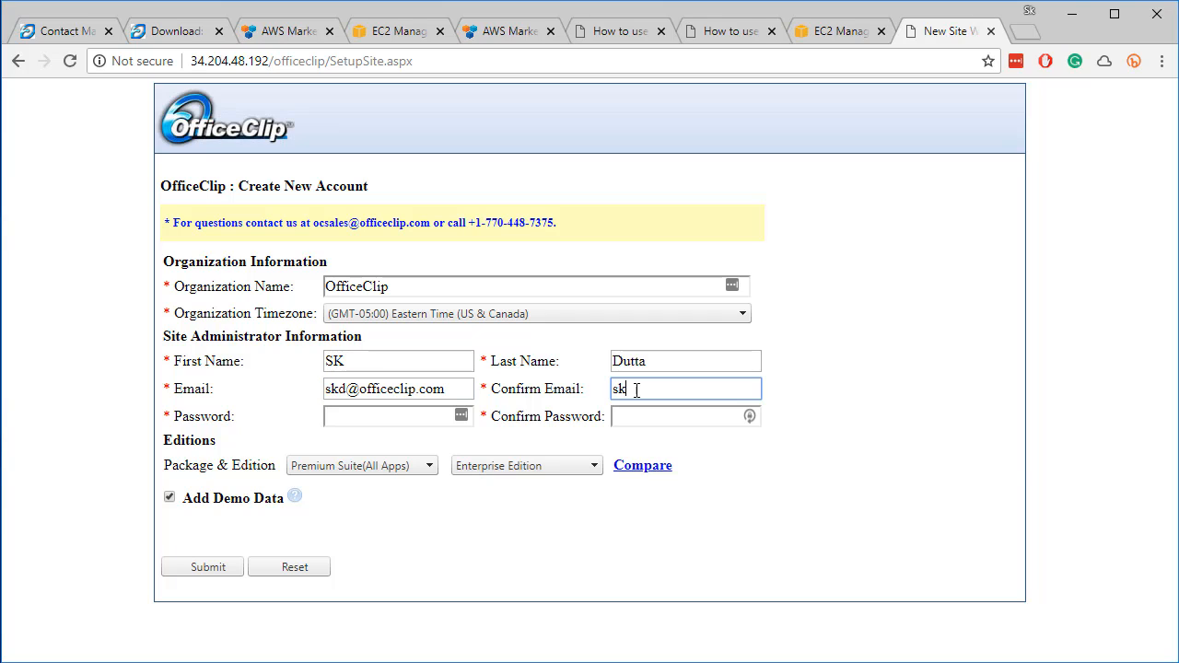
left_click(451, 417)
type("*****")
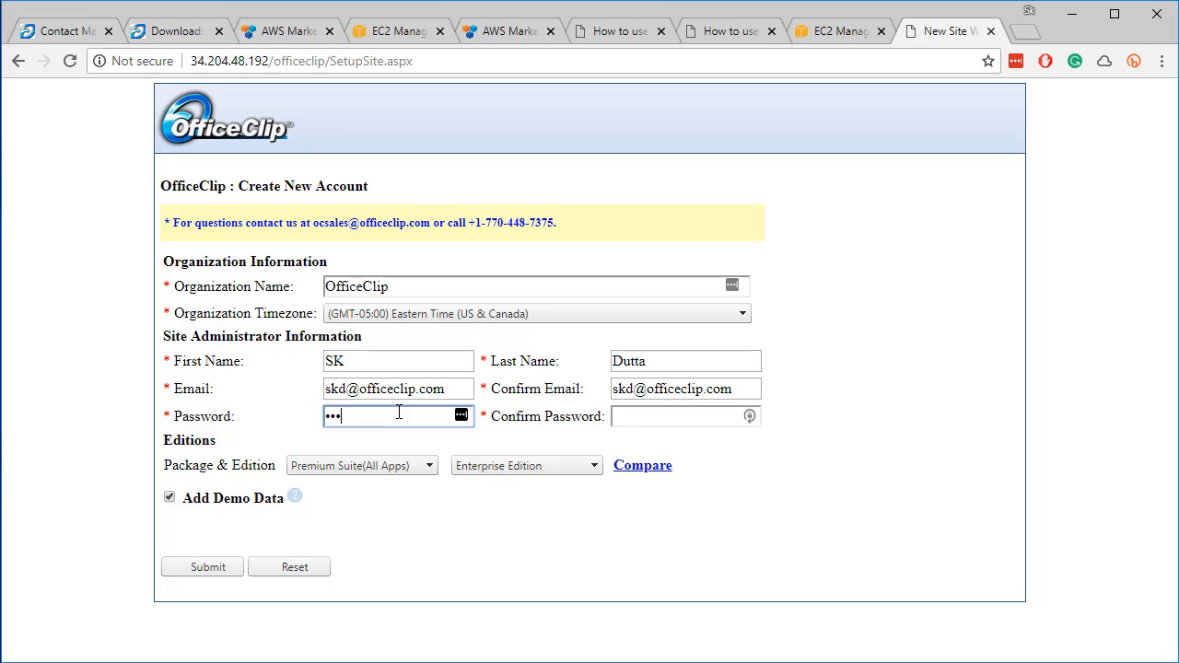
left_click(638, 414)
type("*")
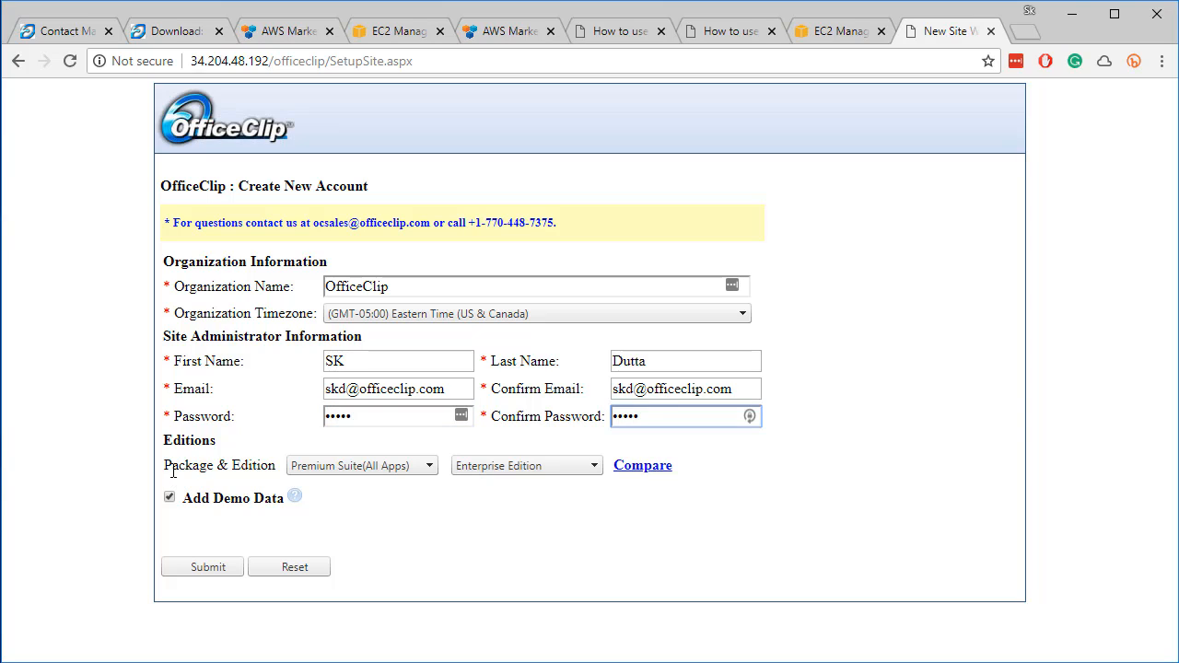
left_click(429, 468)
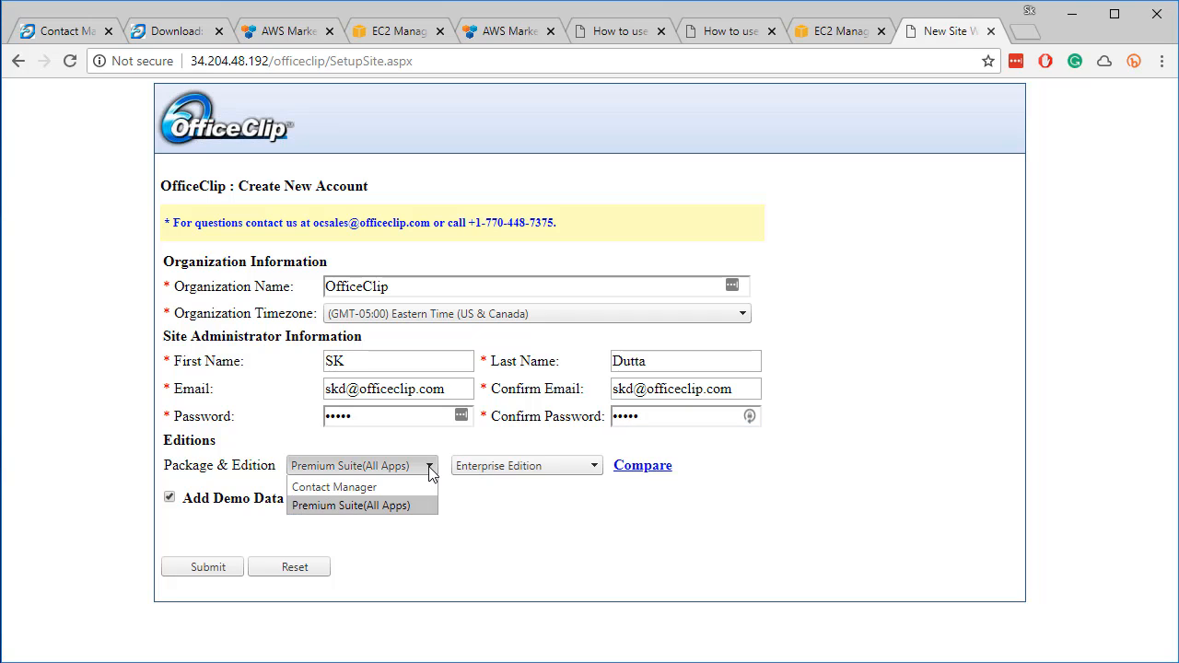
left_click(466, 498)
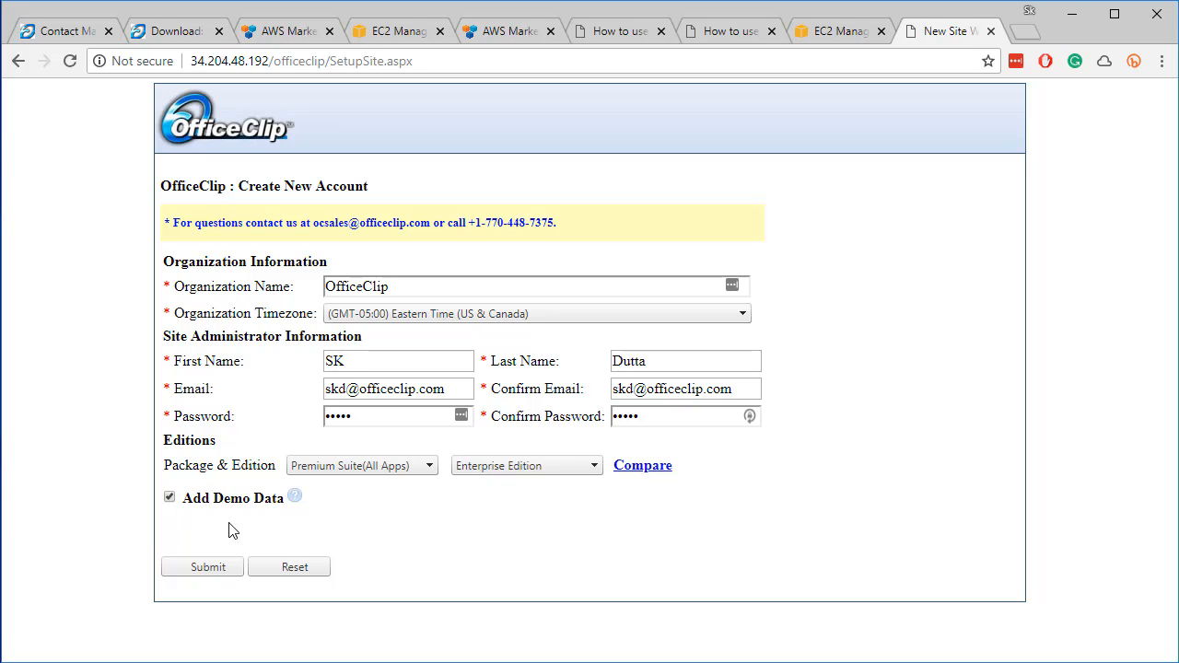
Submit the account, log in with Remember my Login Id ticked, and close the help overlay
left_click(210, 568)
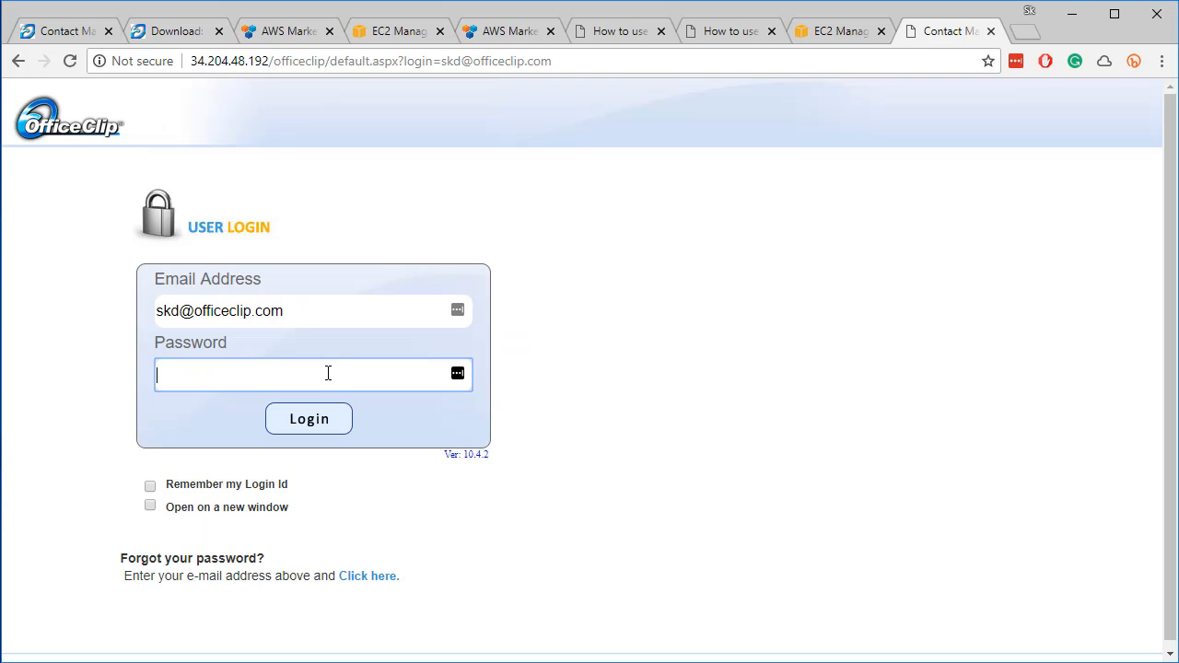
type("•••••")
left_click(150, 487)
left_click(296, 426)
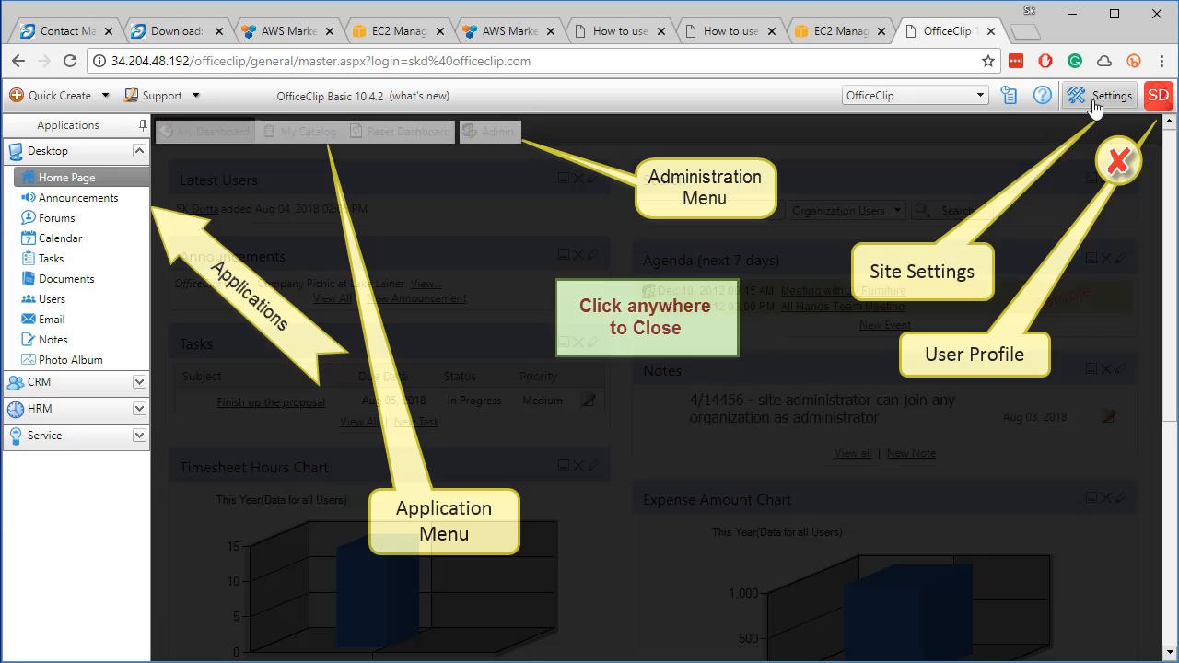
left_click(643, 352)
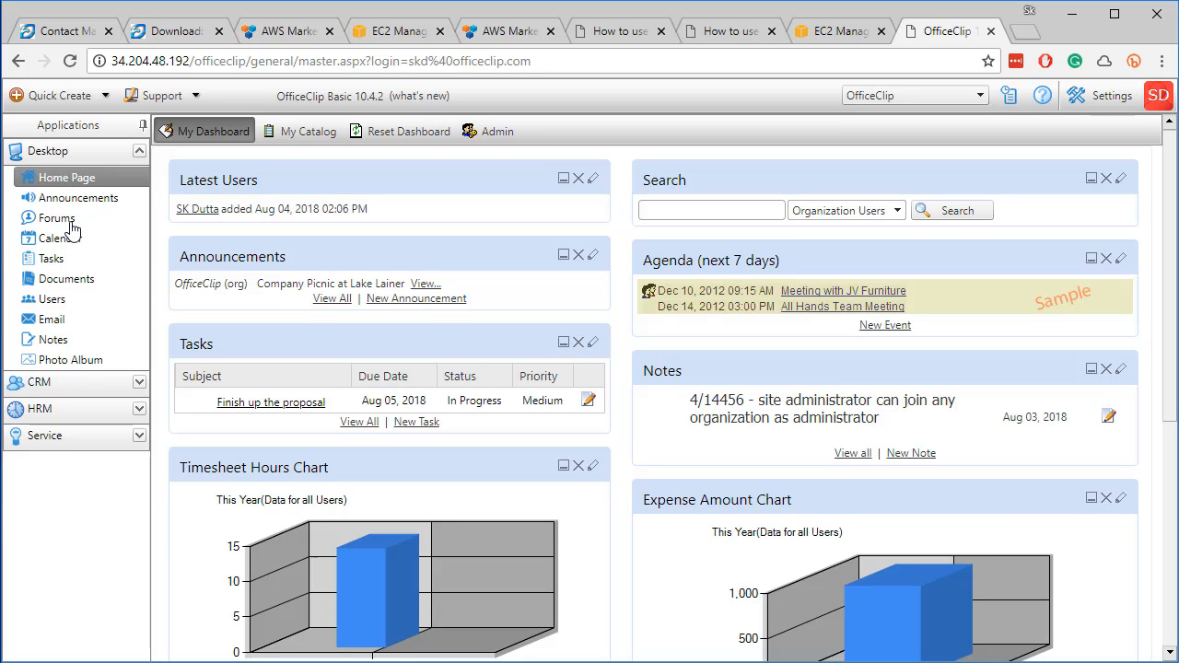